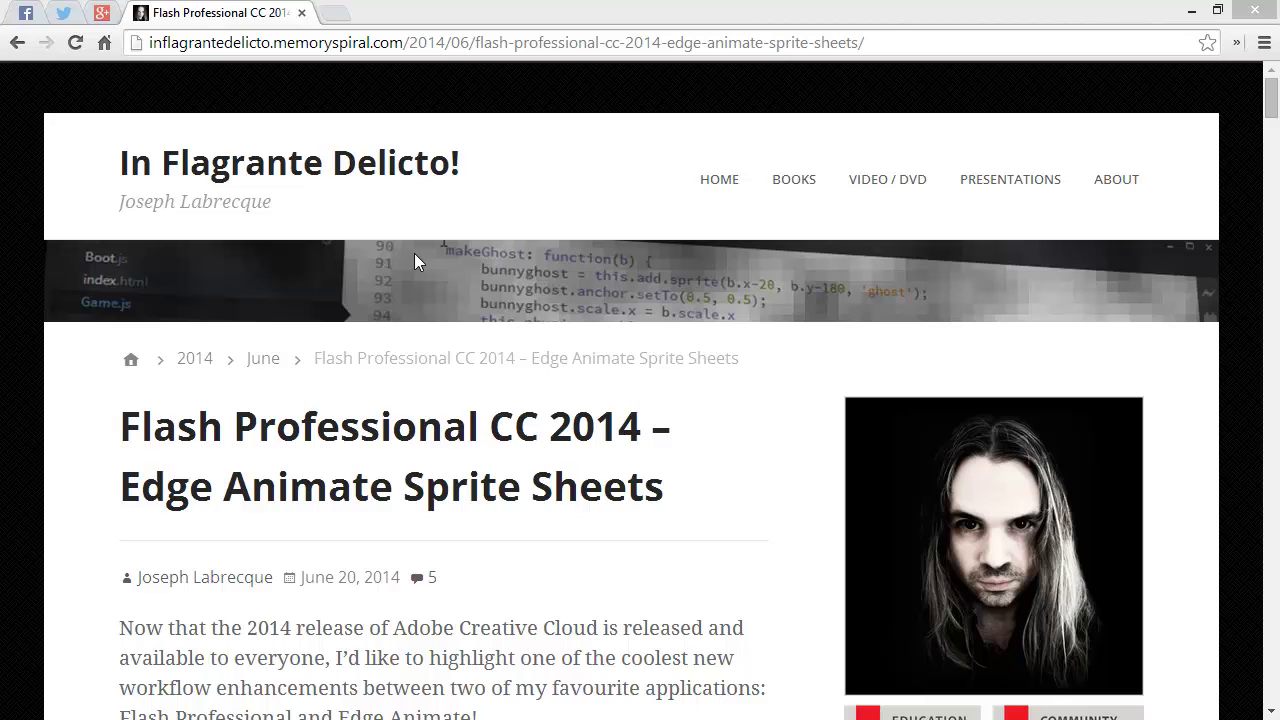
Scroll through the Edge Animate sprite-sheet blog article, then switch to sprites.fla in Flash.
scroll(1274, 100, "down", 2)
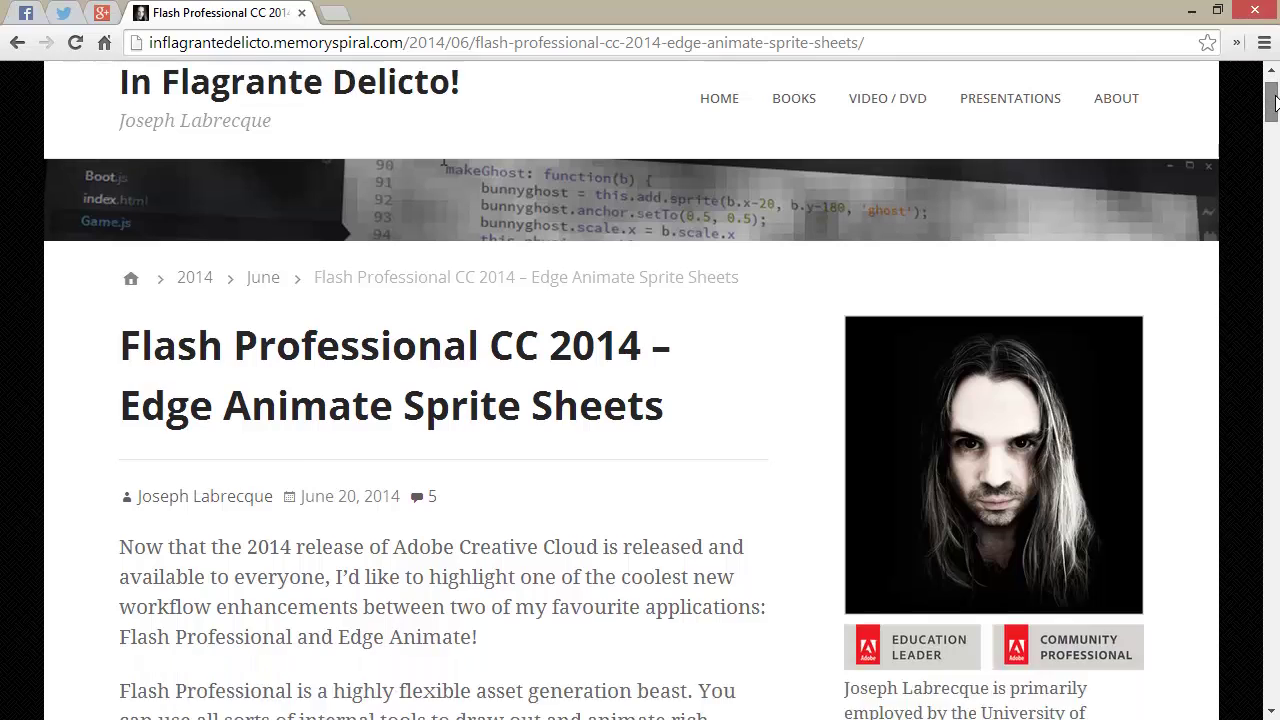
left_click_drag(1276, 100, 1273, 113)
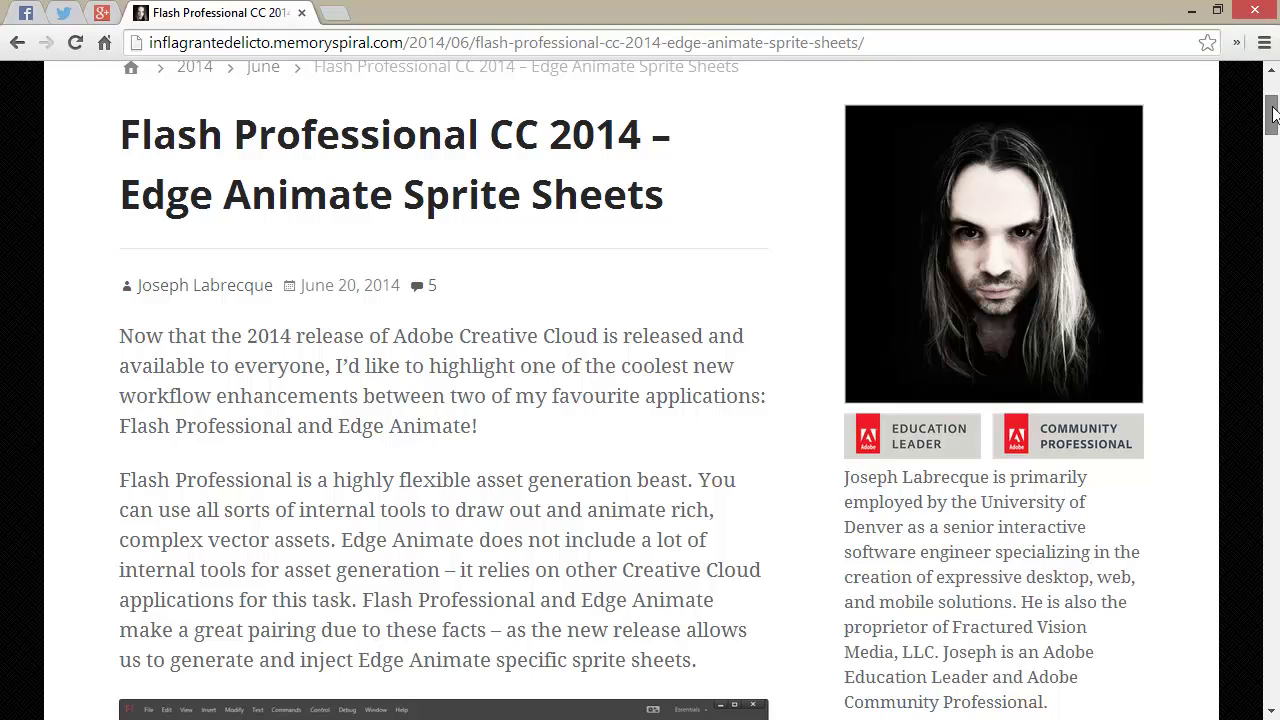
left_click_drag(1273, 113, 1247, 77)
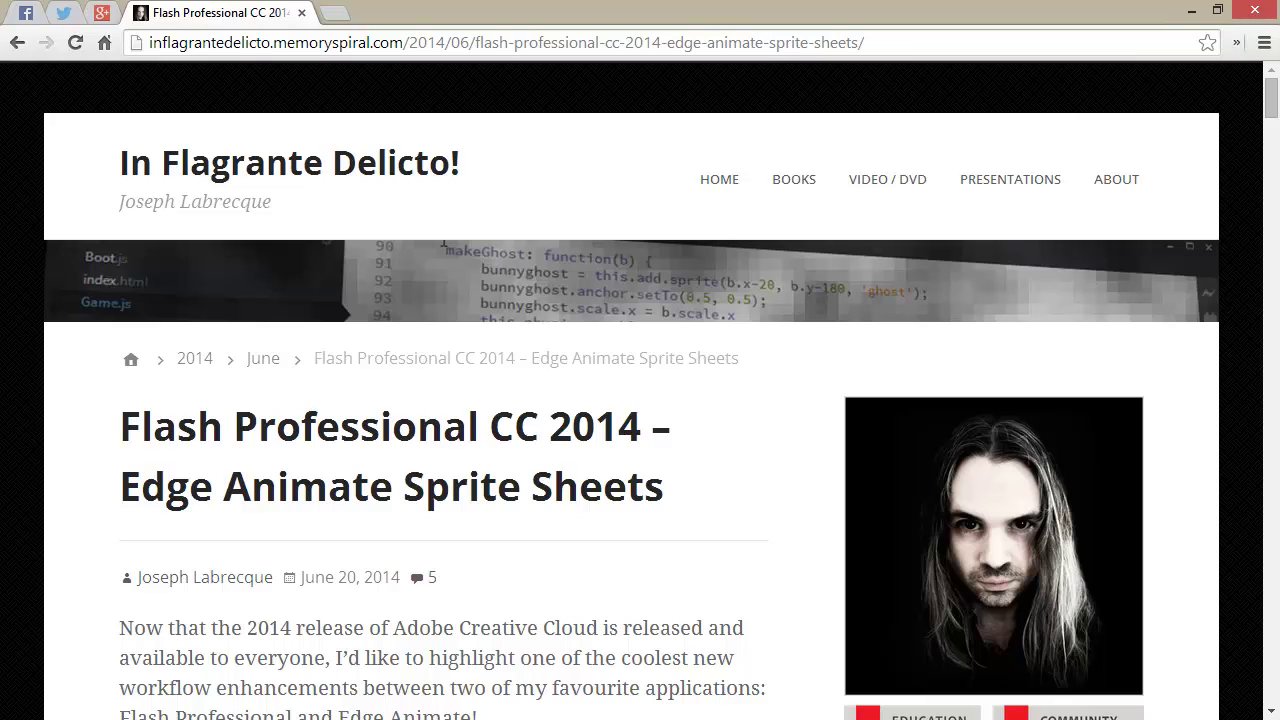
key("alt+Tab")
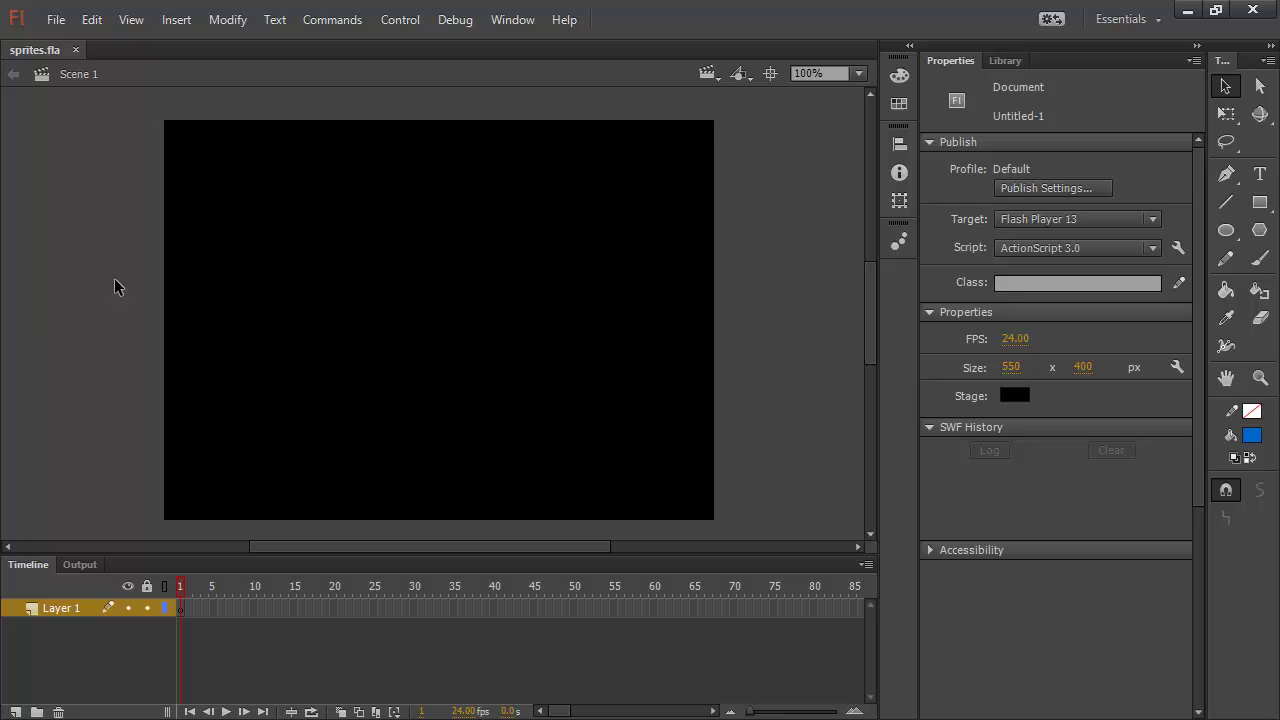
Draw a blue circle and convert it to a centre-registered movie clip named ball.
left_click(1227, 231)
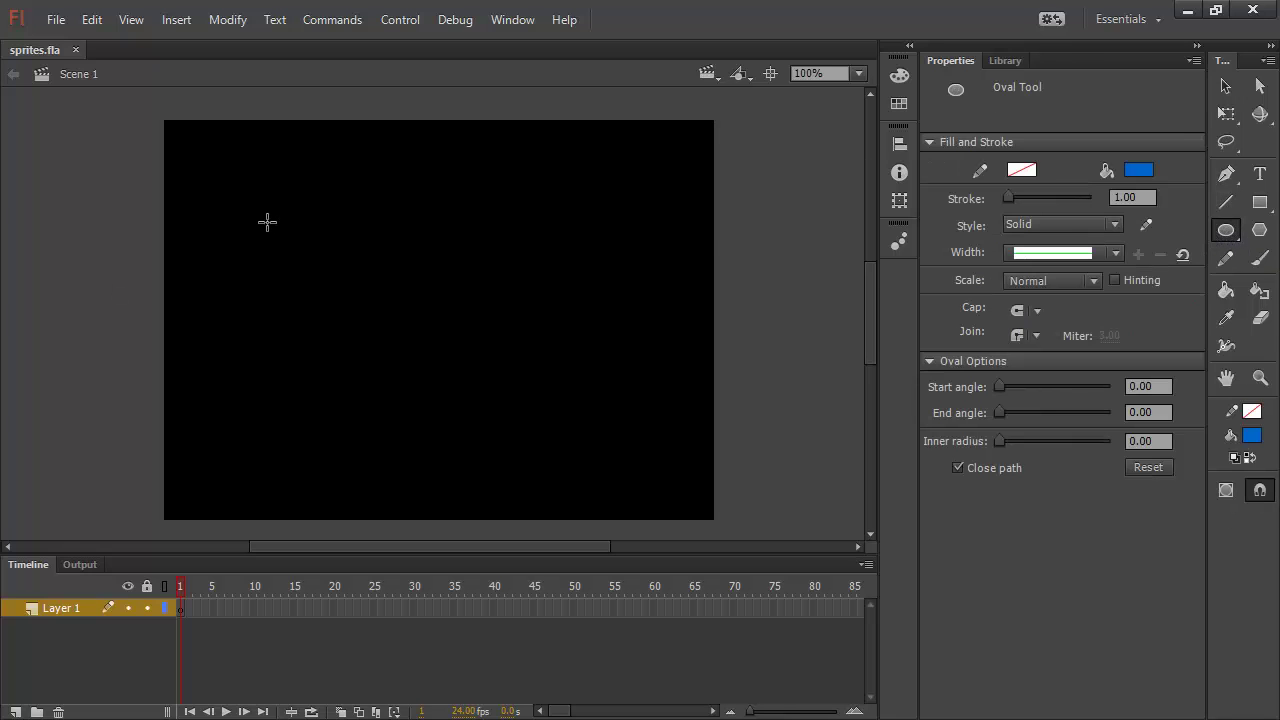
mouse_move(266, 218)
left_mouse_down()
mouse_move(340, 289)
mouse_move(329, 289)
mouse_move(382, 315)
left_mouse_up()
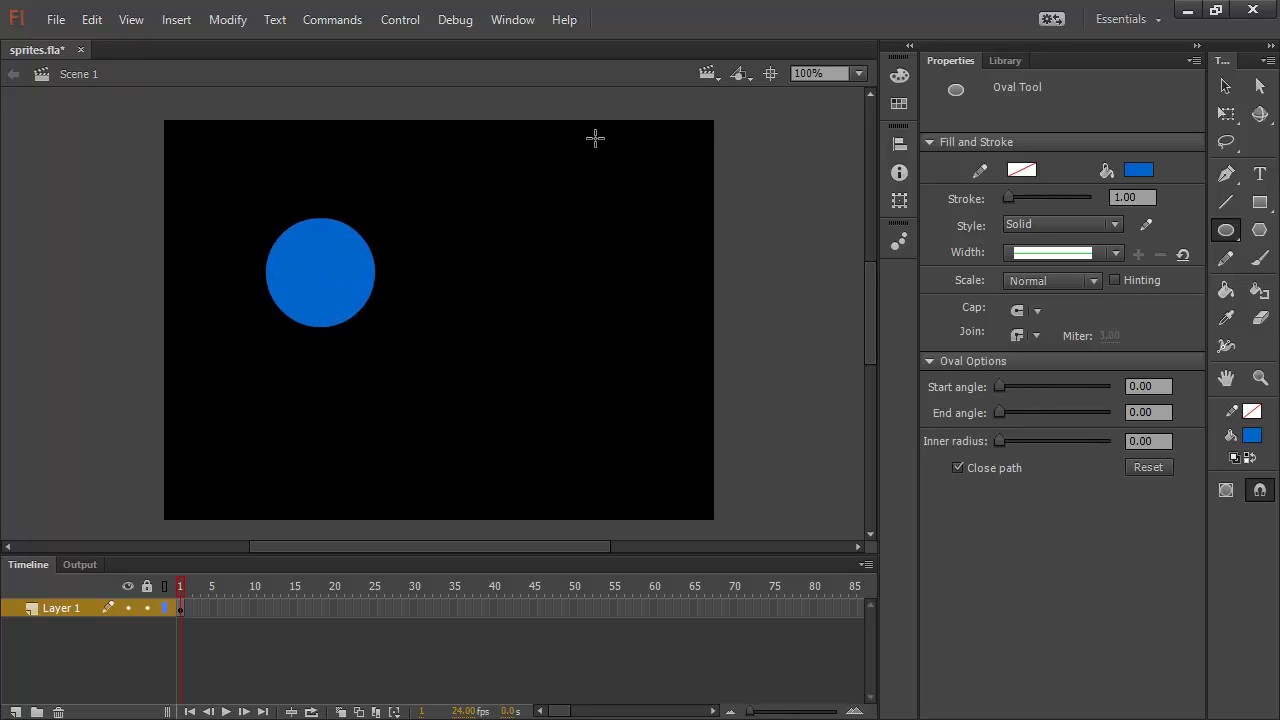
left_click(1224, 92)
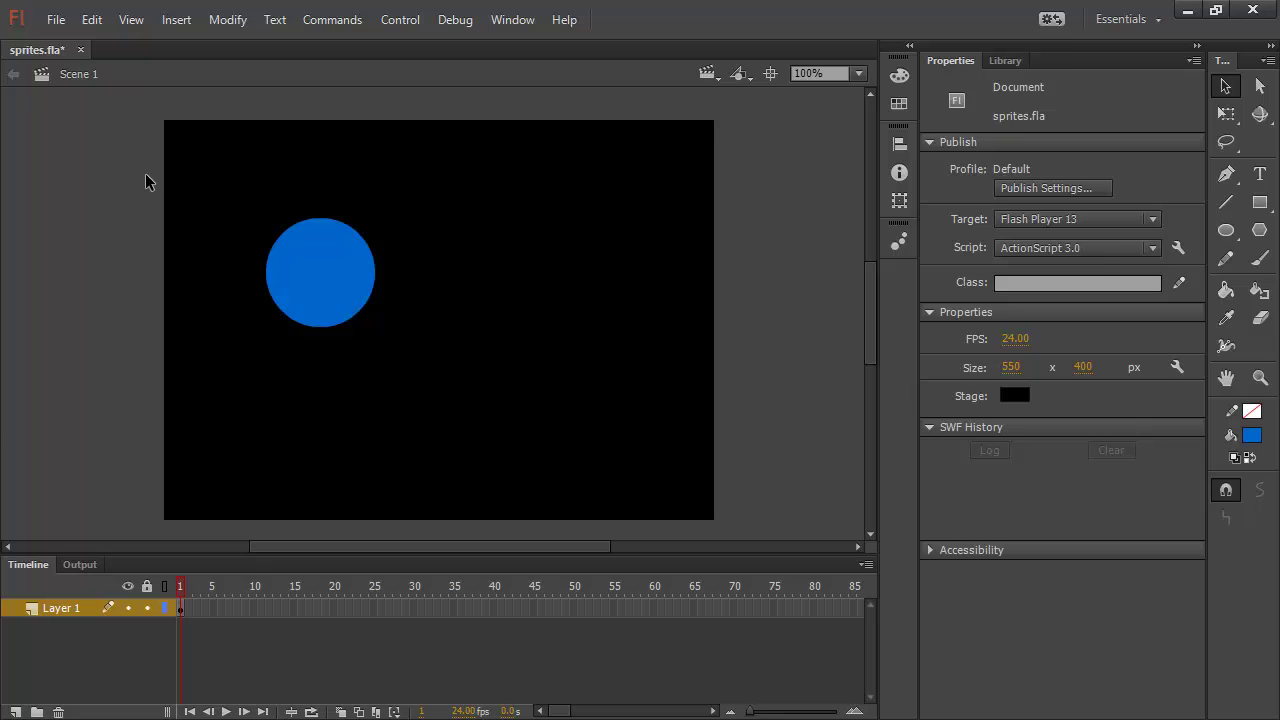
left_click_drag(146, 174, 556, 438)
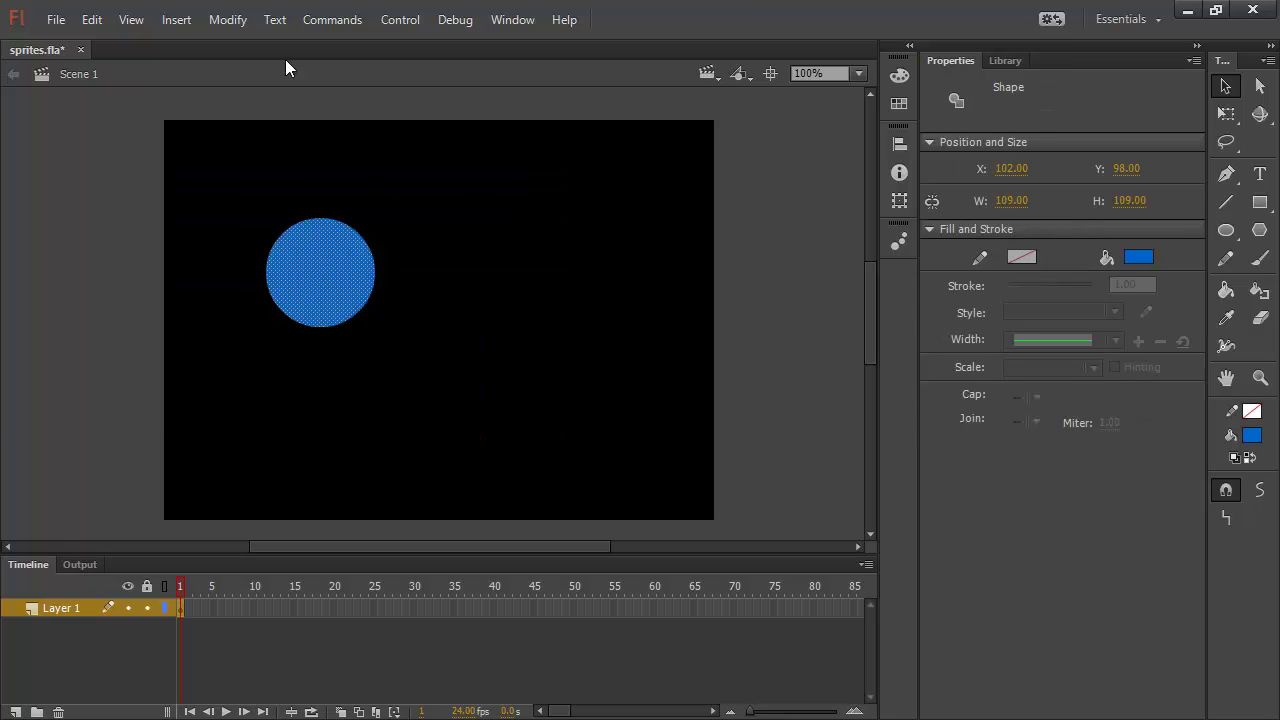
left_click(228, 20)
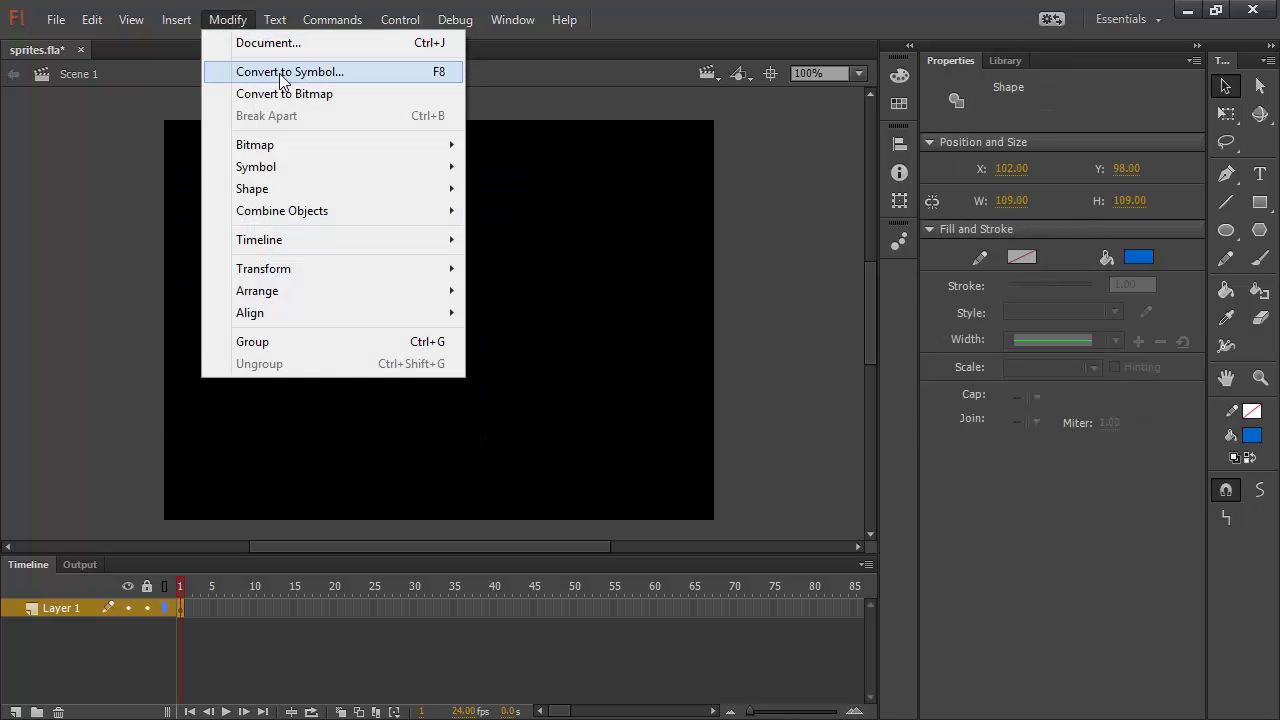
left_click(283, 72)
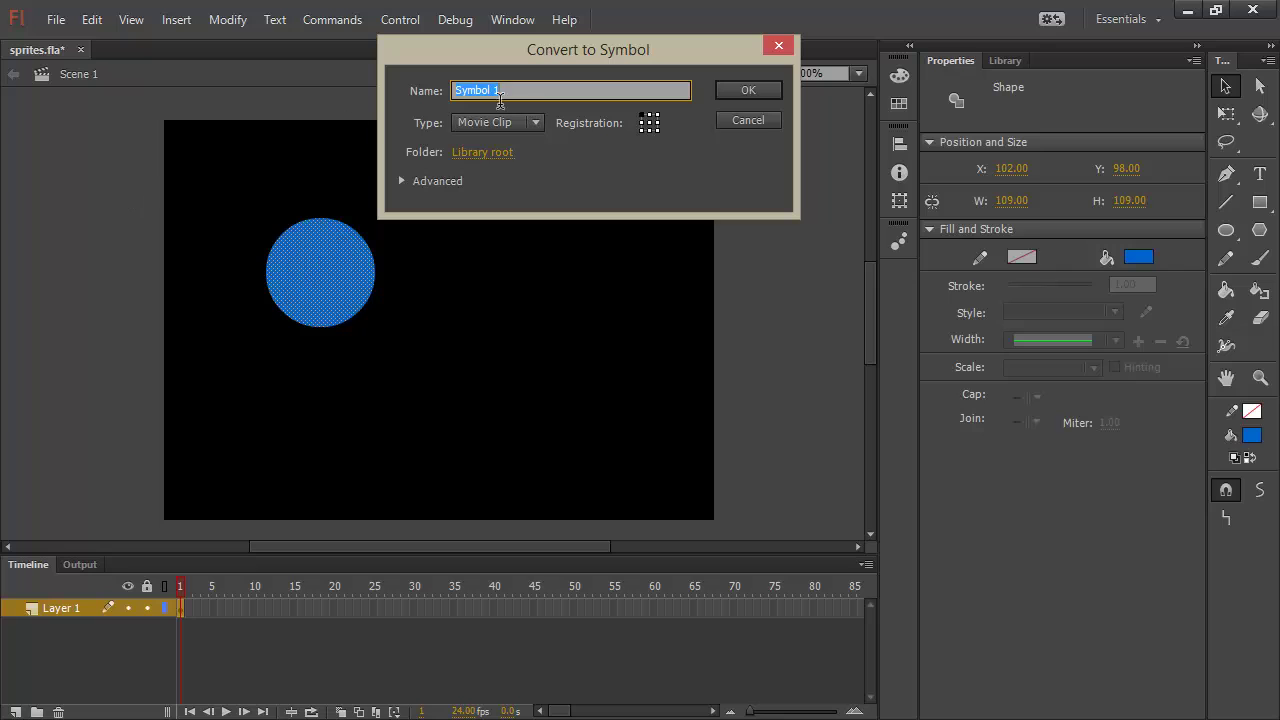
type("ball")
left_click(646, 121)
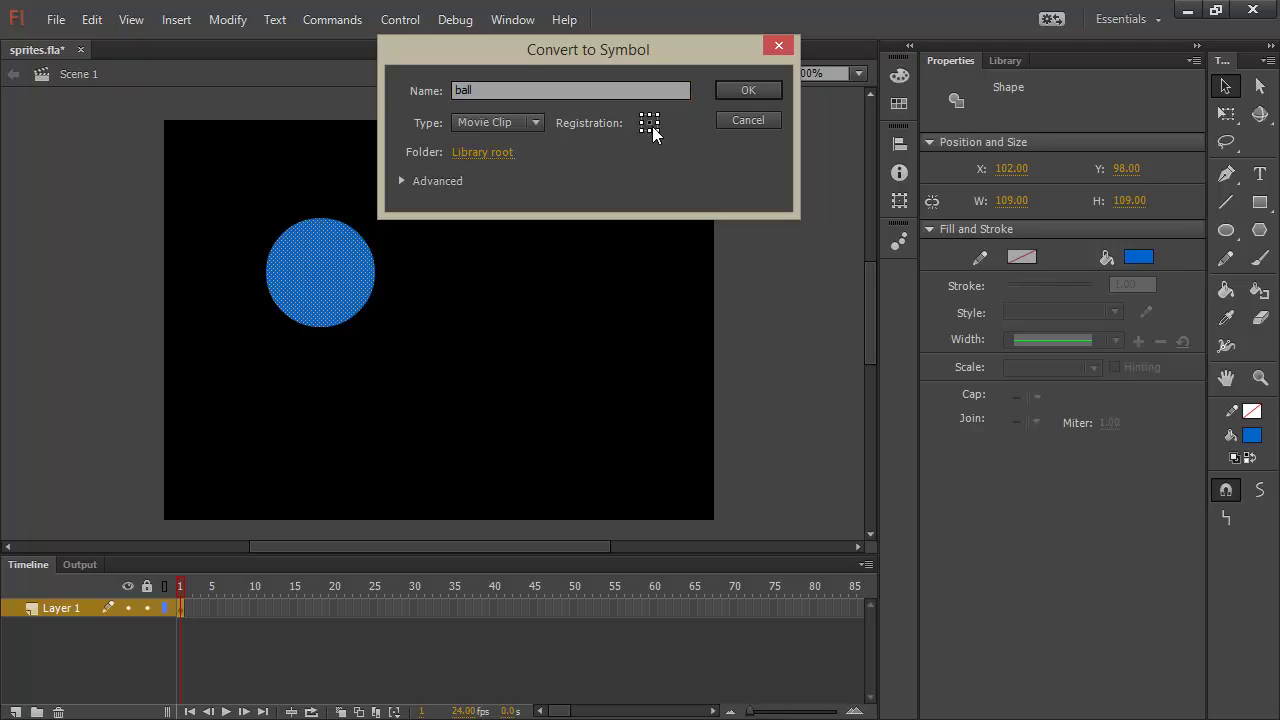
left_click(745, 91)
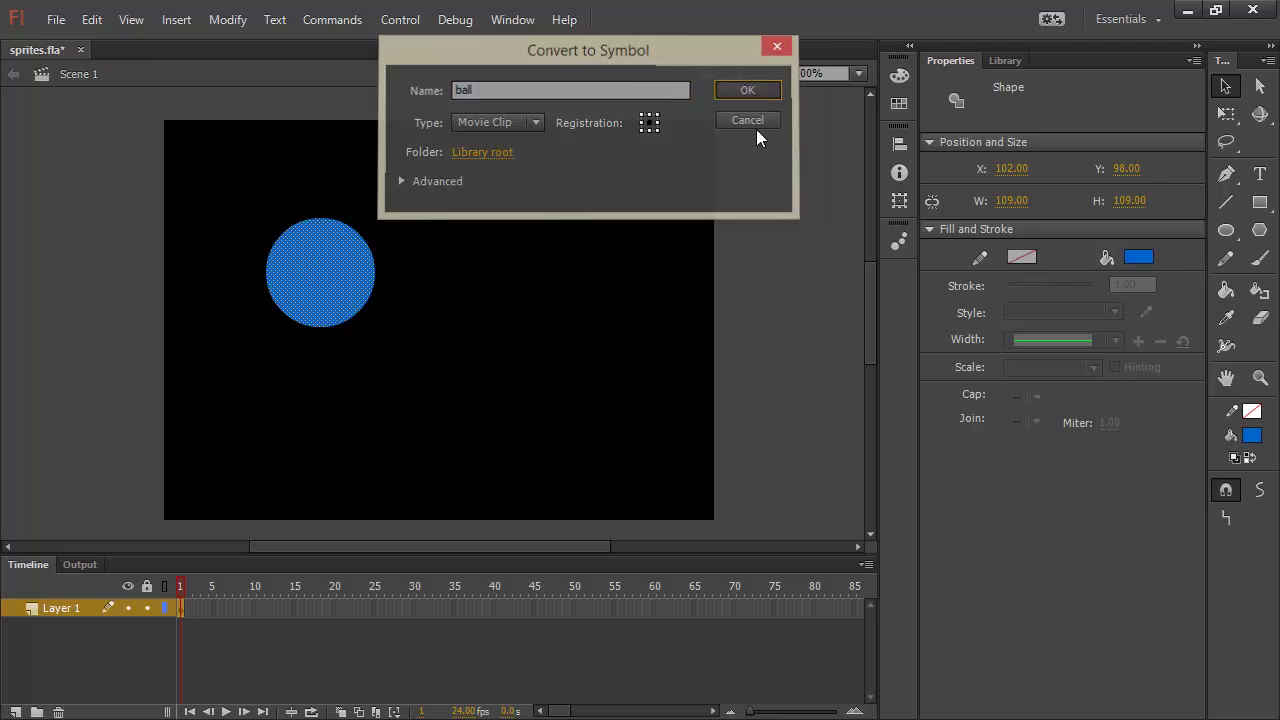
Inside the ball symbol, extend the timeline to 30 frames and apply a shape tween.
double_click(346, 285)
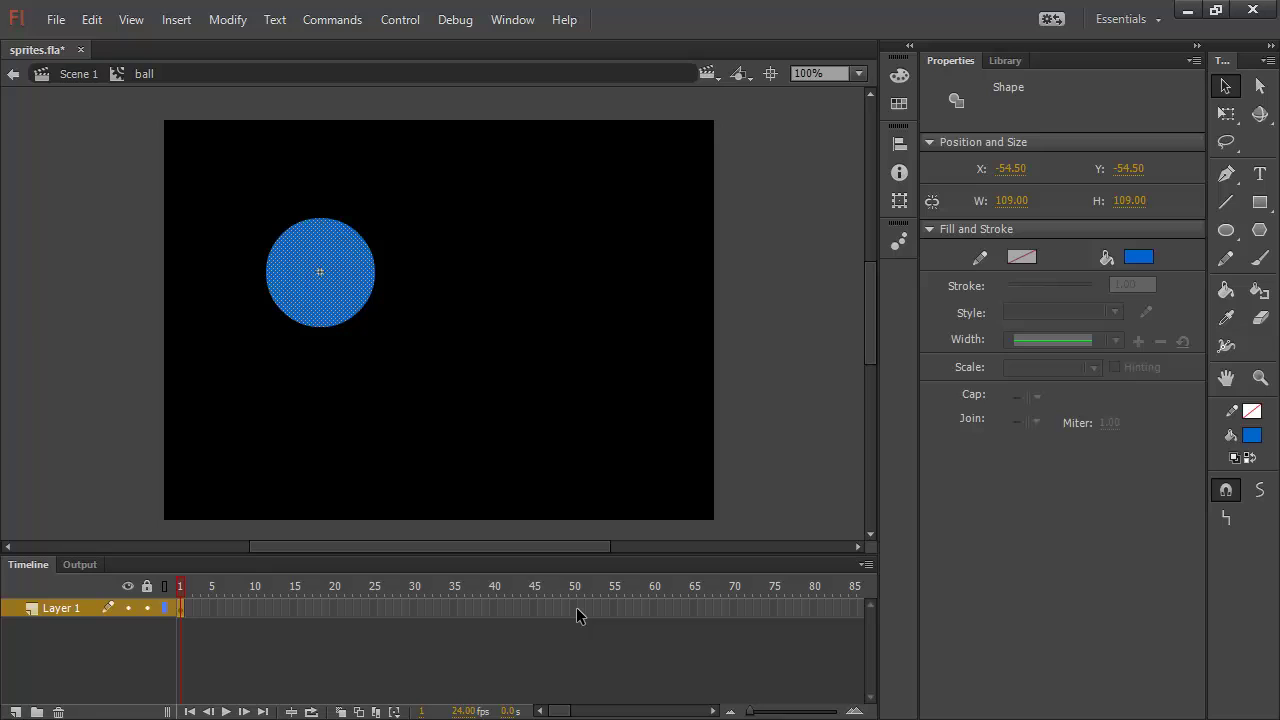
left_click(413, 608)
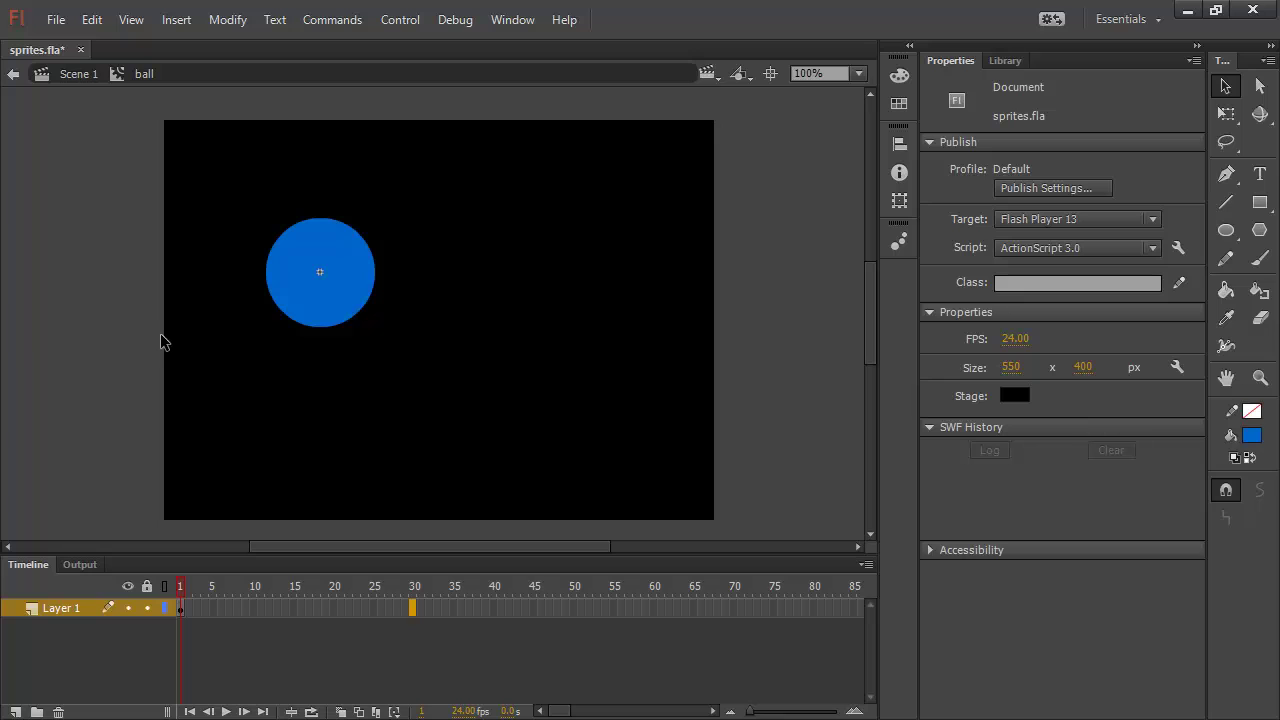
key("F5")
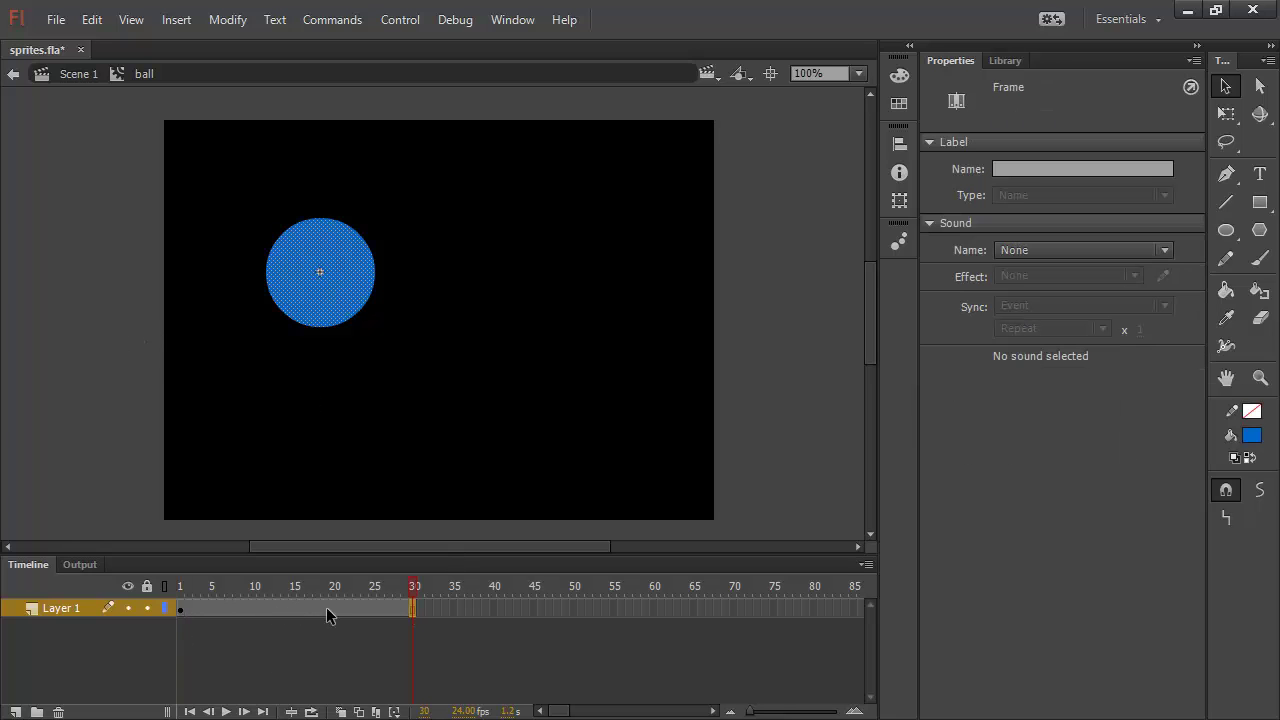
left_click(298, 608)
right_click(298, 607)
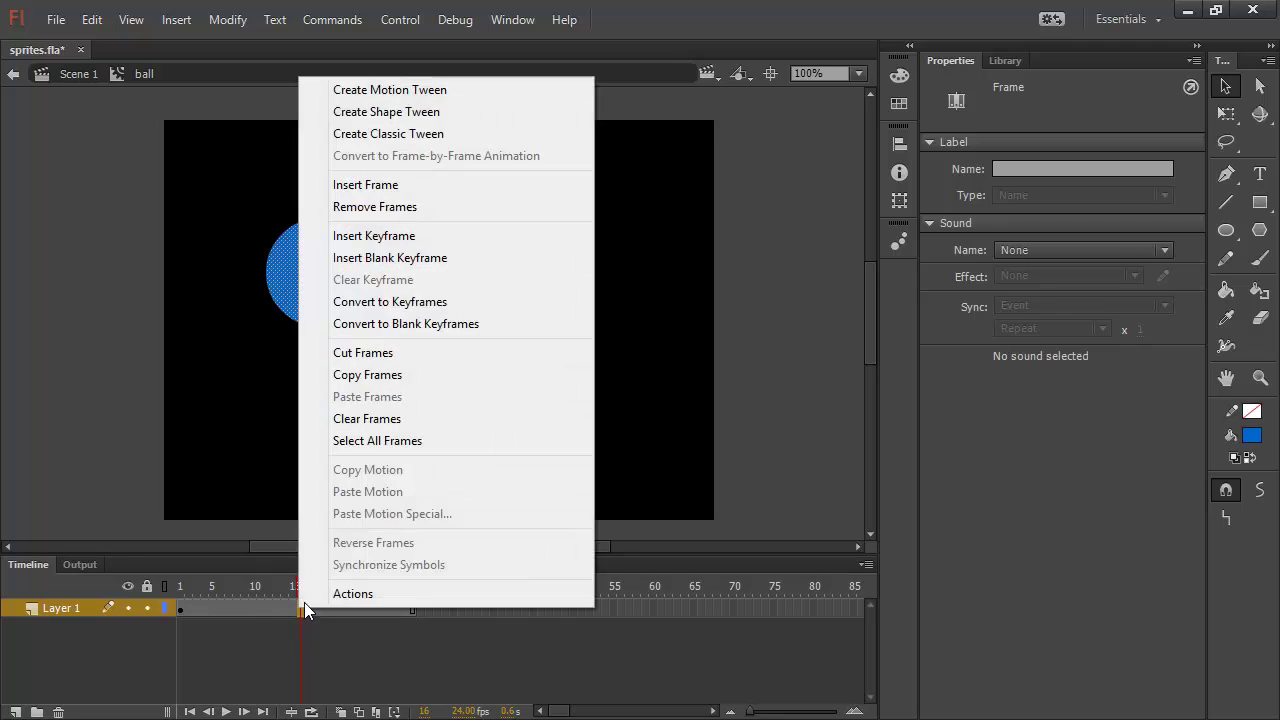
left_click(440, 112)
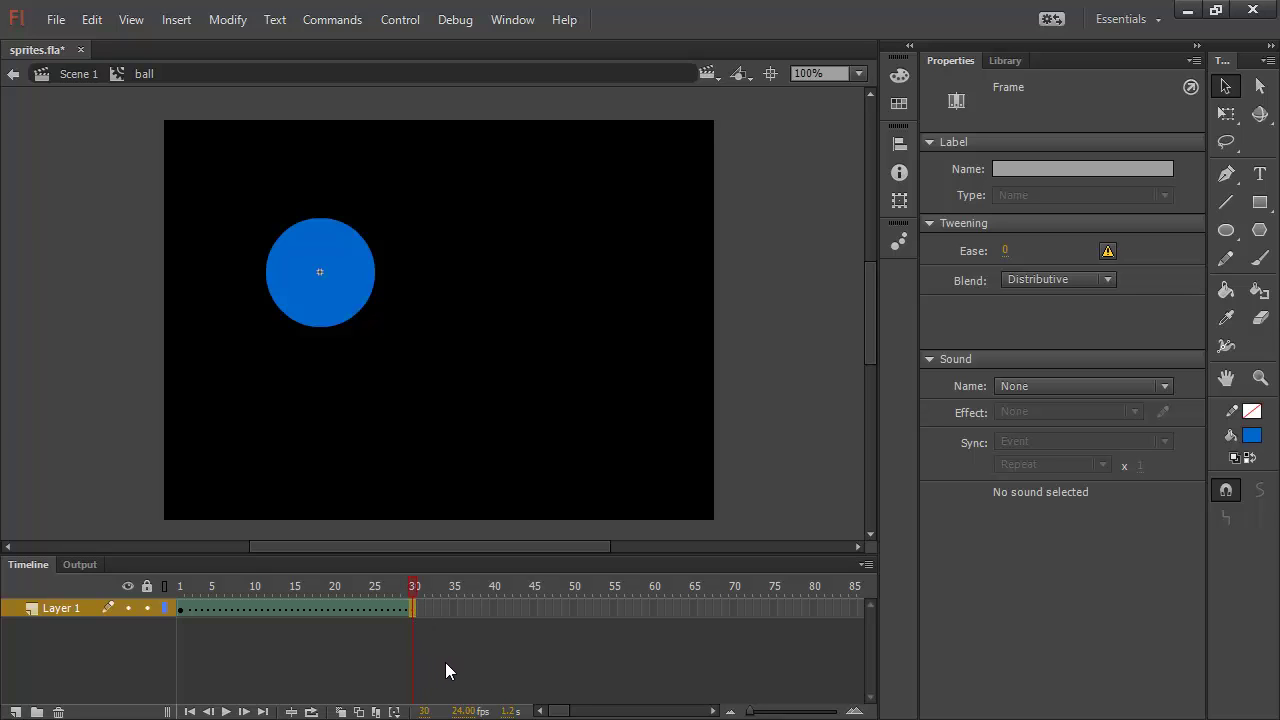
Add a keyframe at frame 30, enlarge the circle to 209 px, and scrub to preview.
key("F6")
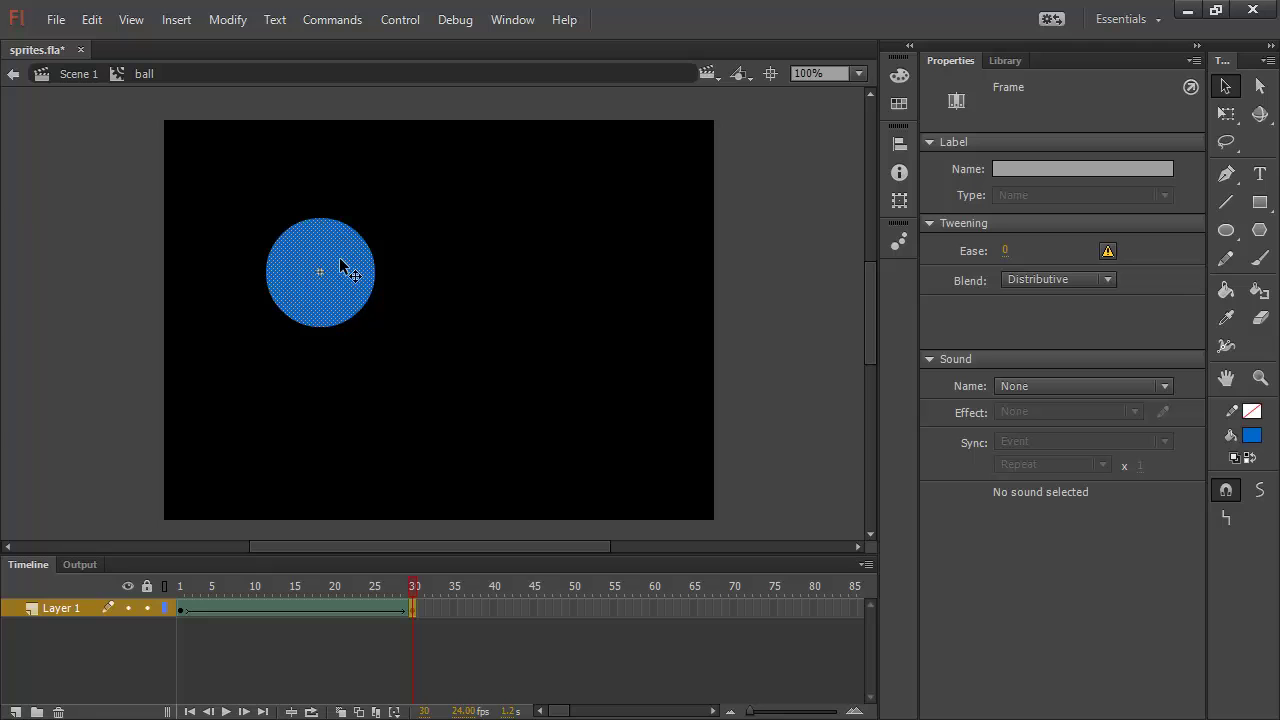
left_click(1224, 116)
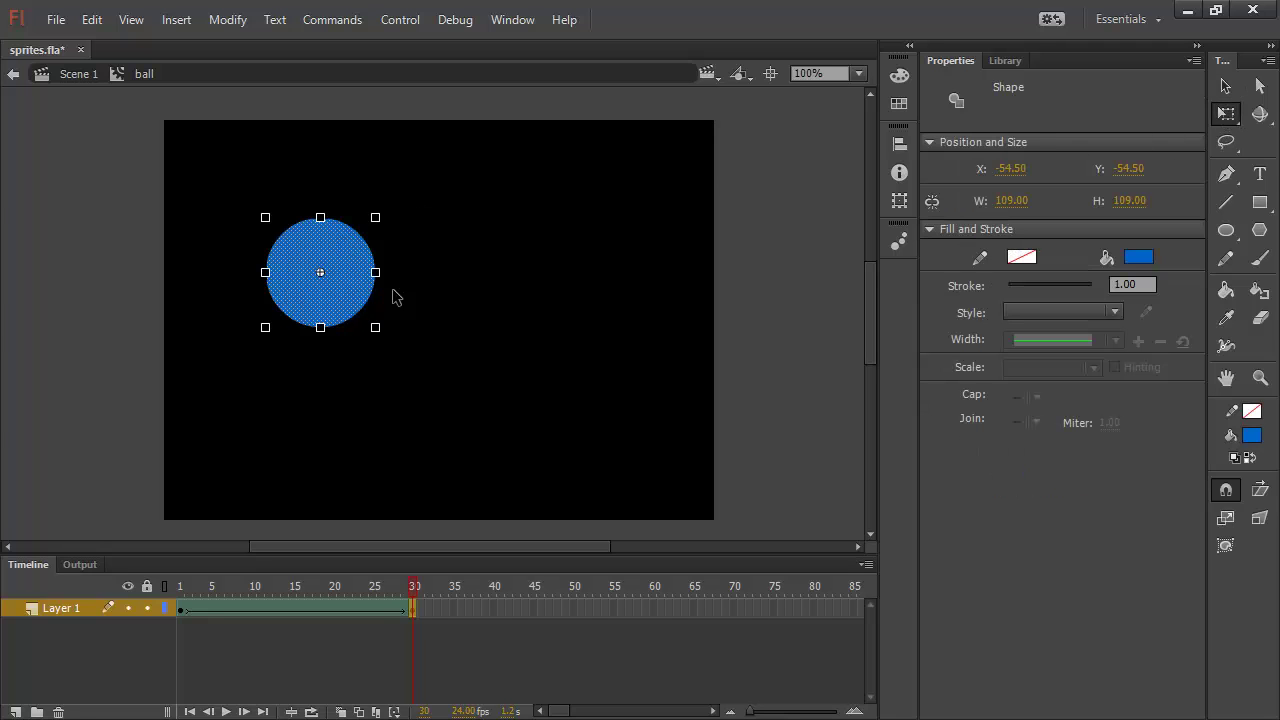
left_click_drag(386, 338, 443, 391)
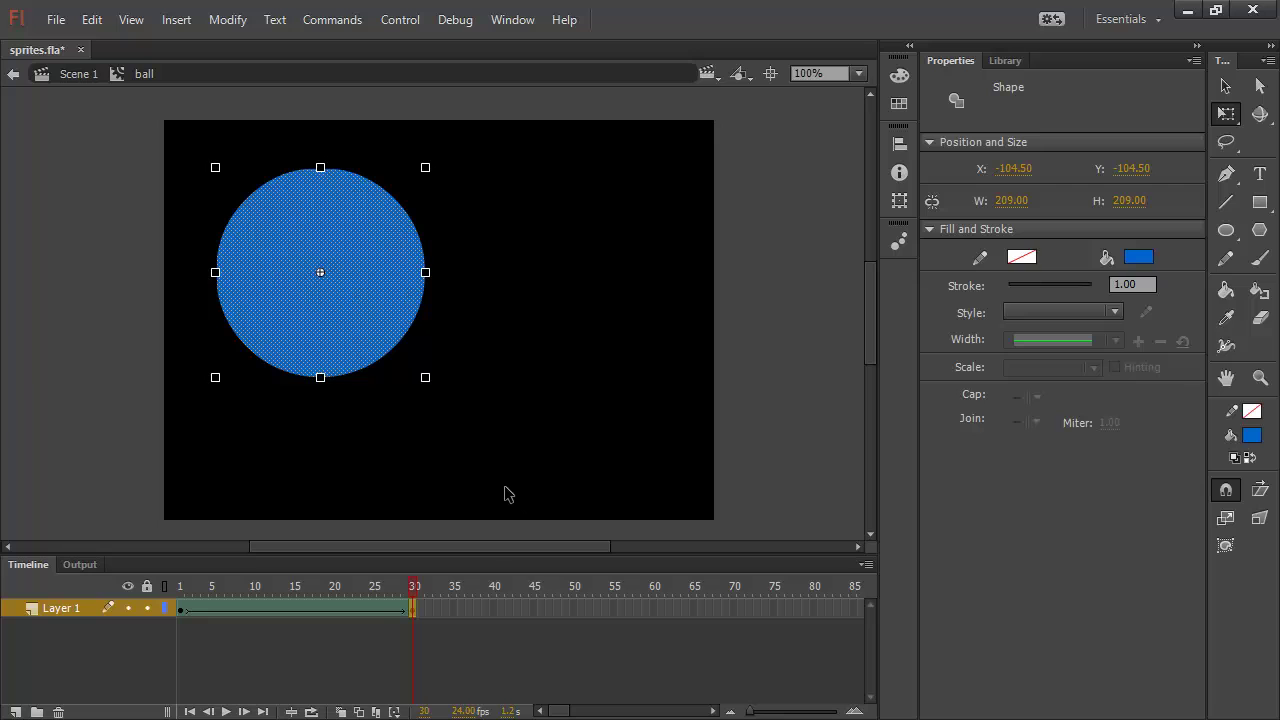
mouse_move(412, 588)
left_mouse_down()
mouse_move(131, 606)
mouse_move(414, 591)
left_mouse_up()
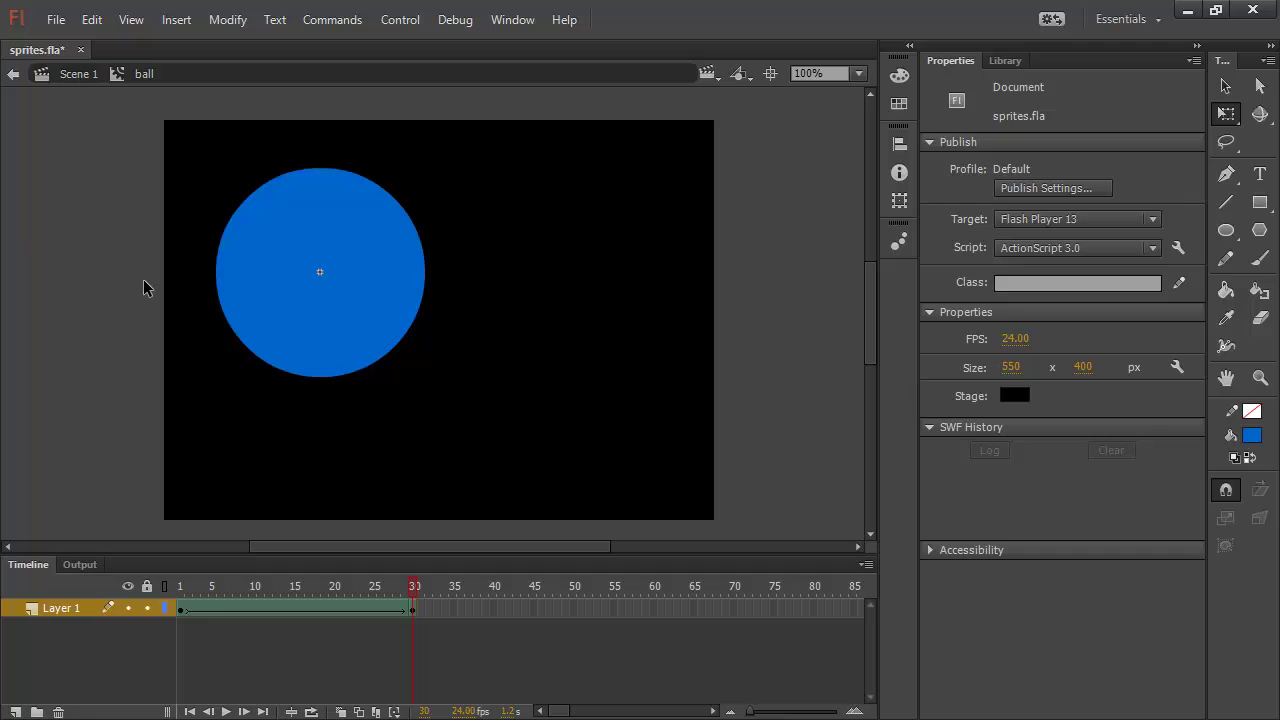
Back on Scene 1, move the ball to the upper left and name its instance b1.
left_click(72, 76)
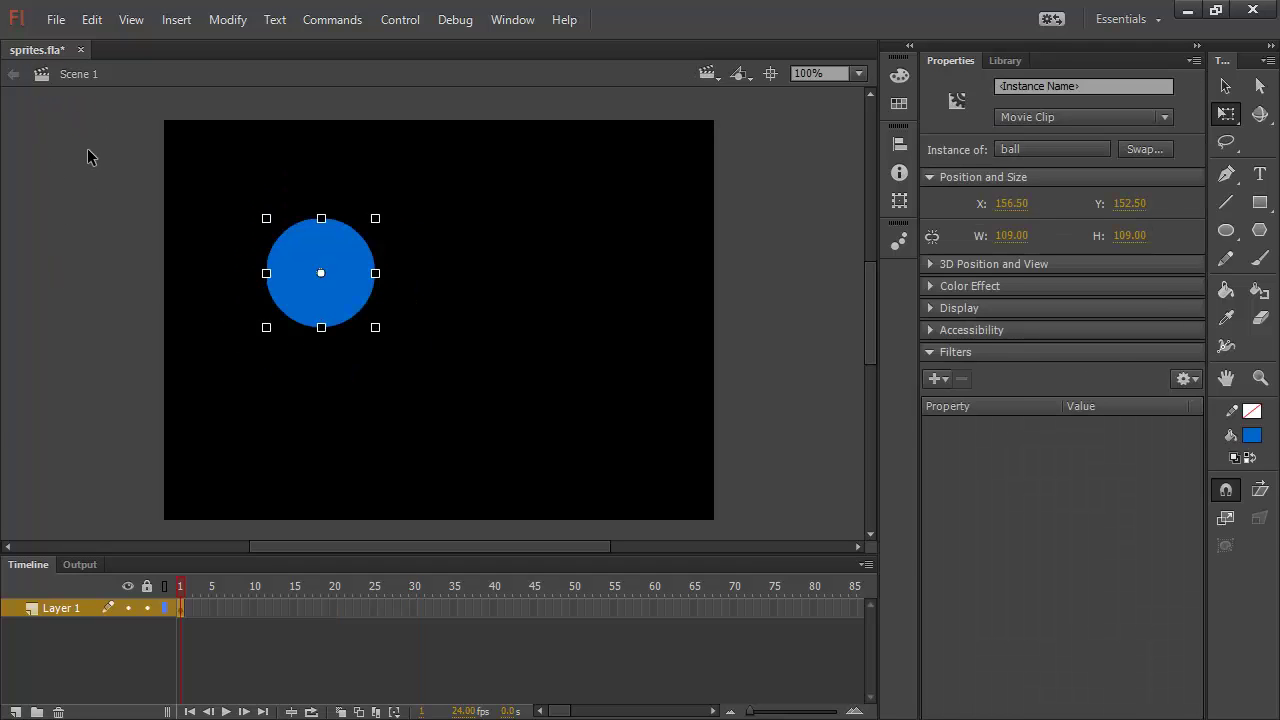
left_click(87, 148)
left_click_drag(304, 256, 258, 200)
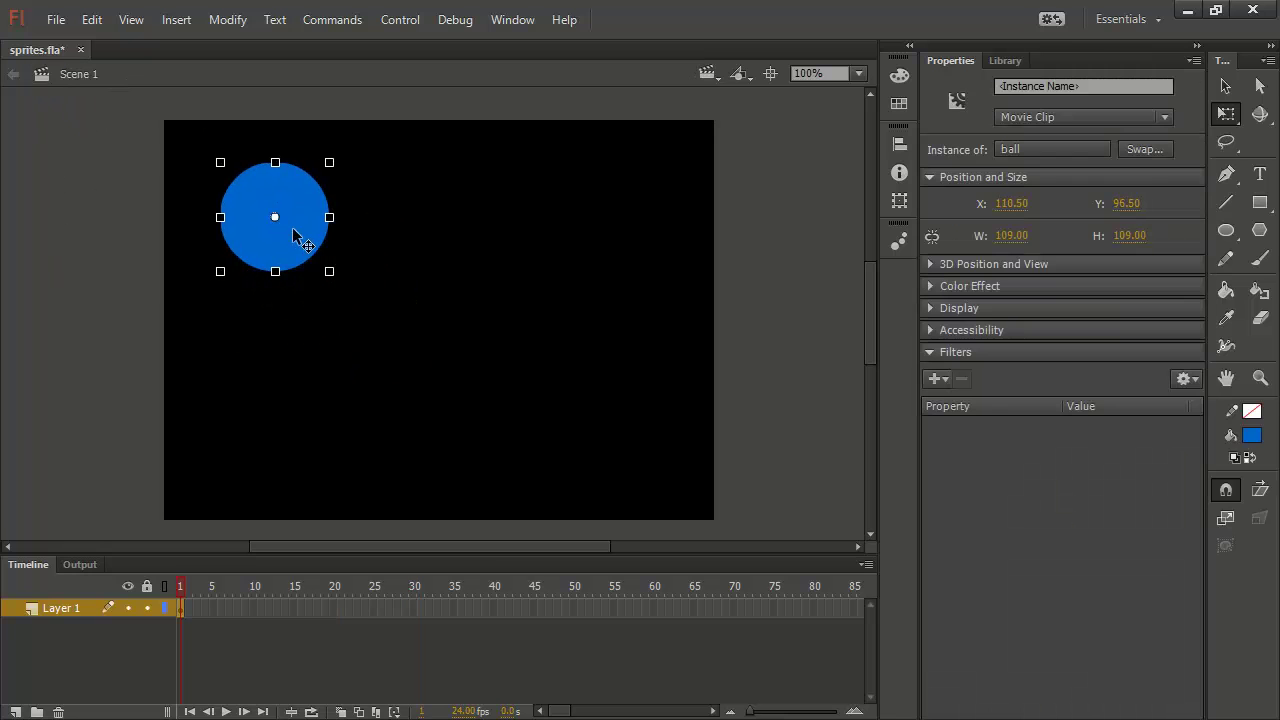
left_click(1093, 88)
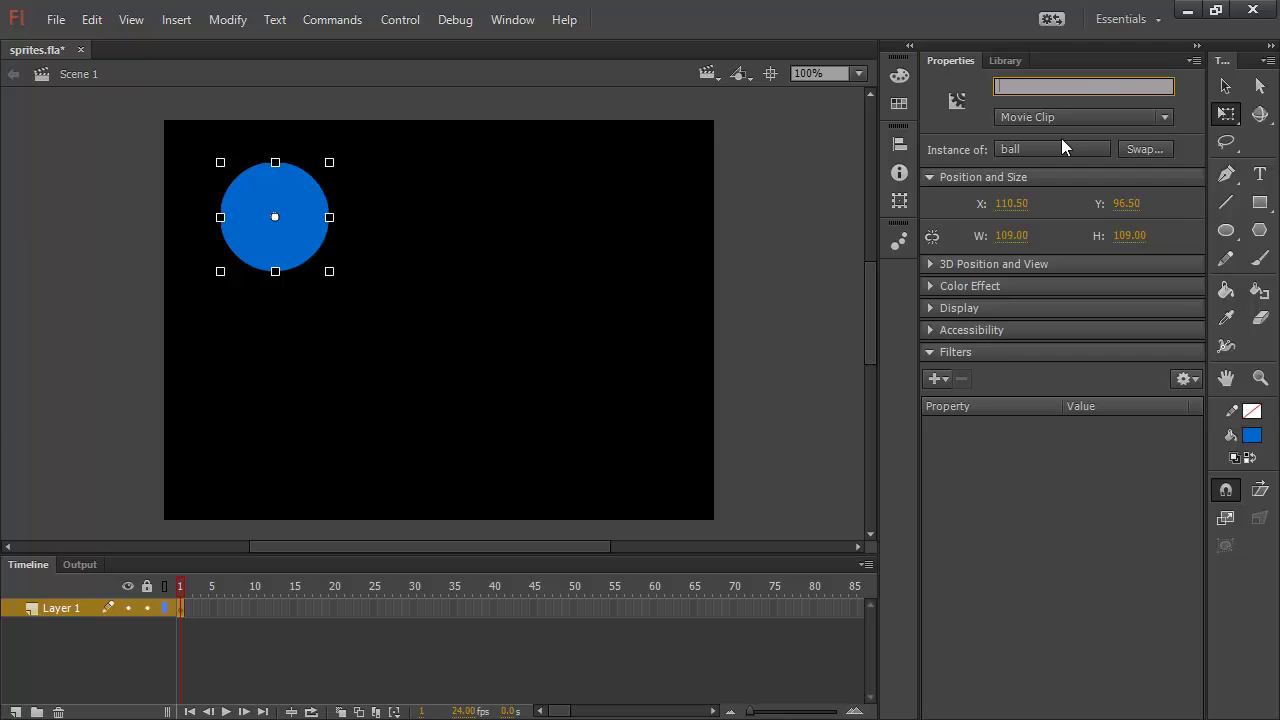
type("b1")
left_click(655, 312)
Duplicate the ball twice, name the upper-right copy b2, and begin naming the lower one.
left_click_drag(293, 240, 392, 405)
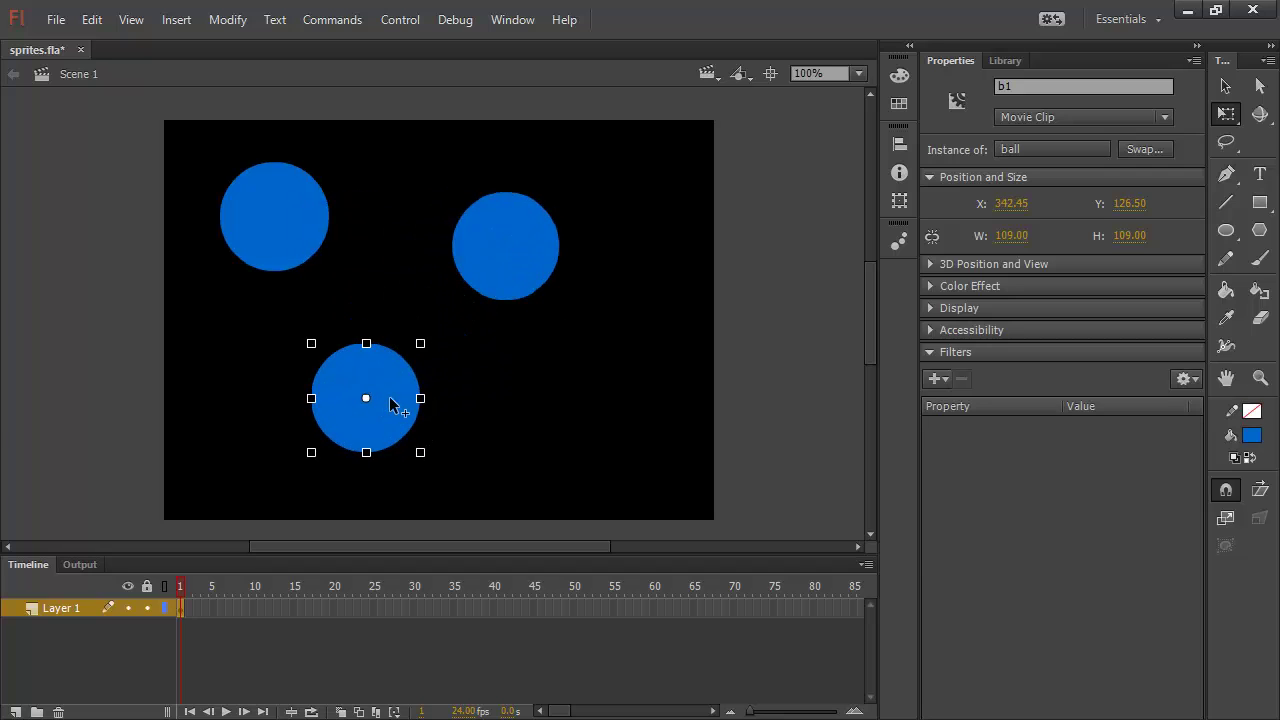
left_click(524, 258)
left_click(1021, 97)
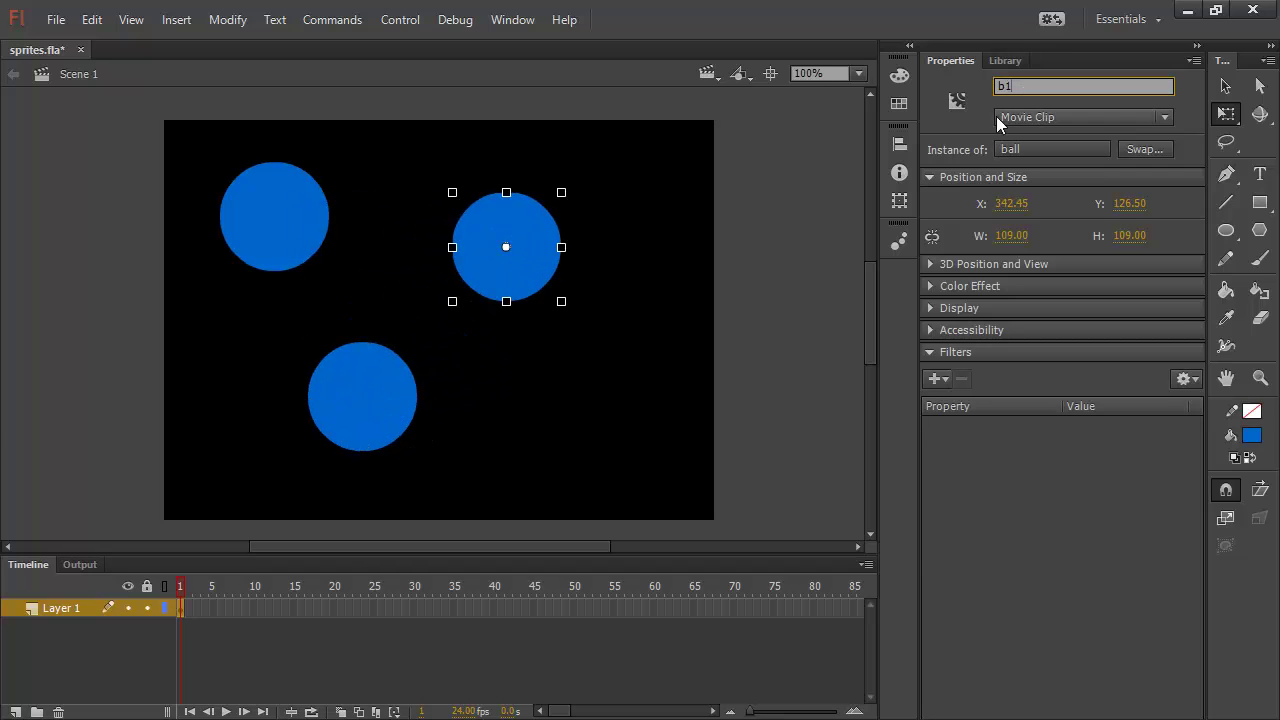
key("BackSpace")
type("2")
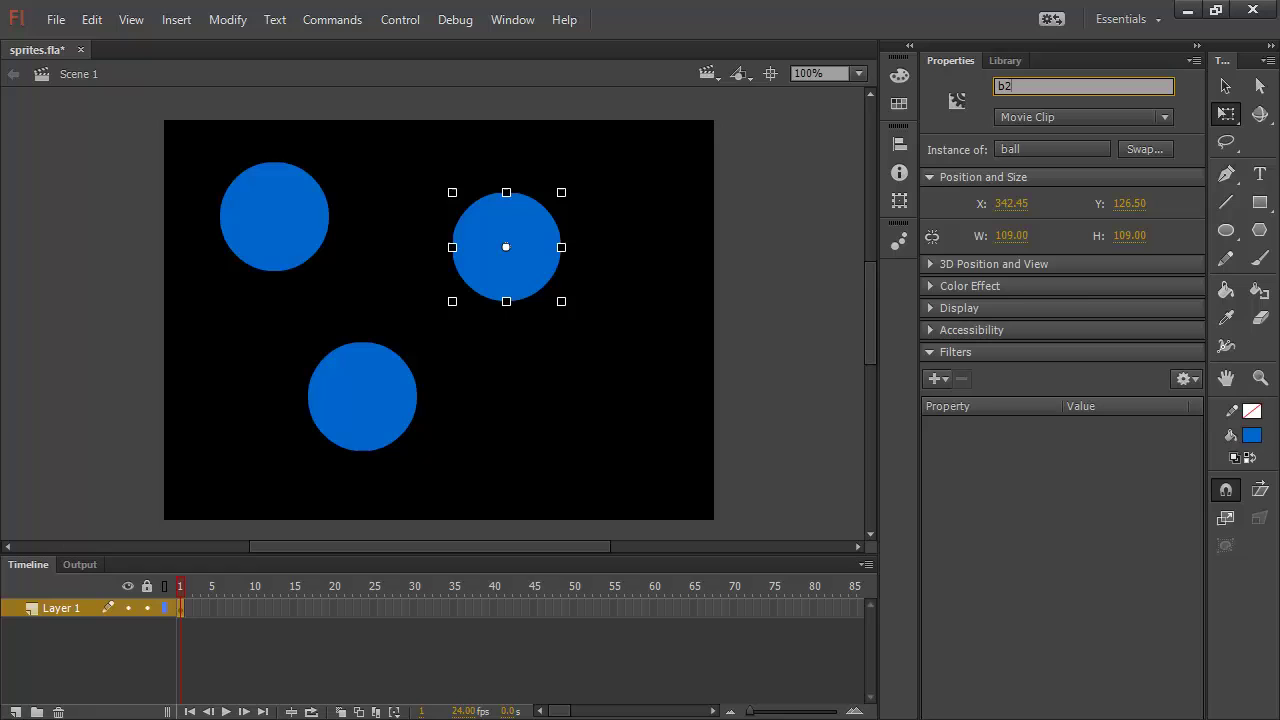
left_click(389, 403)
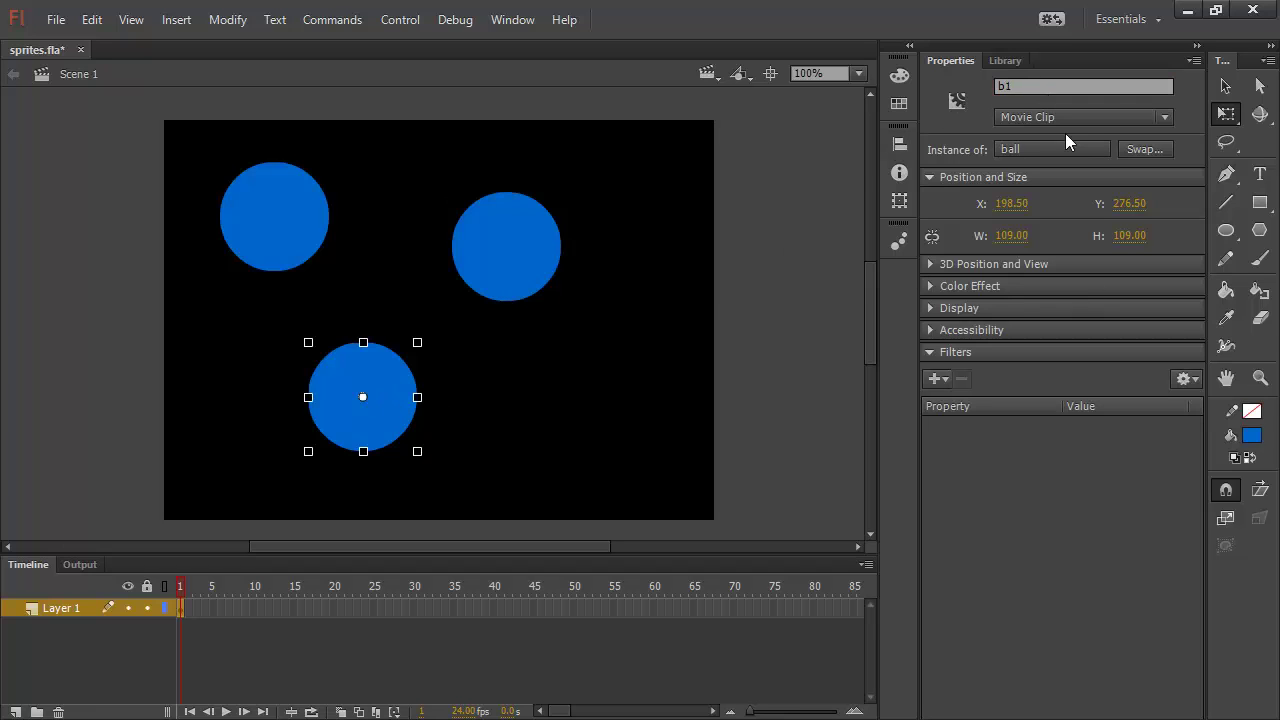
left_click(1034, 88)
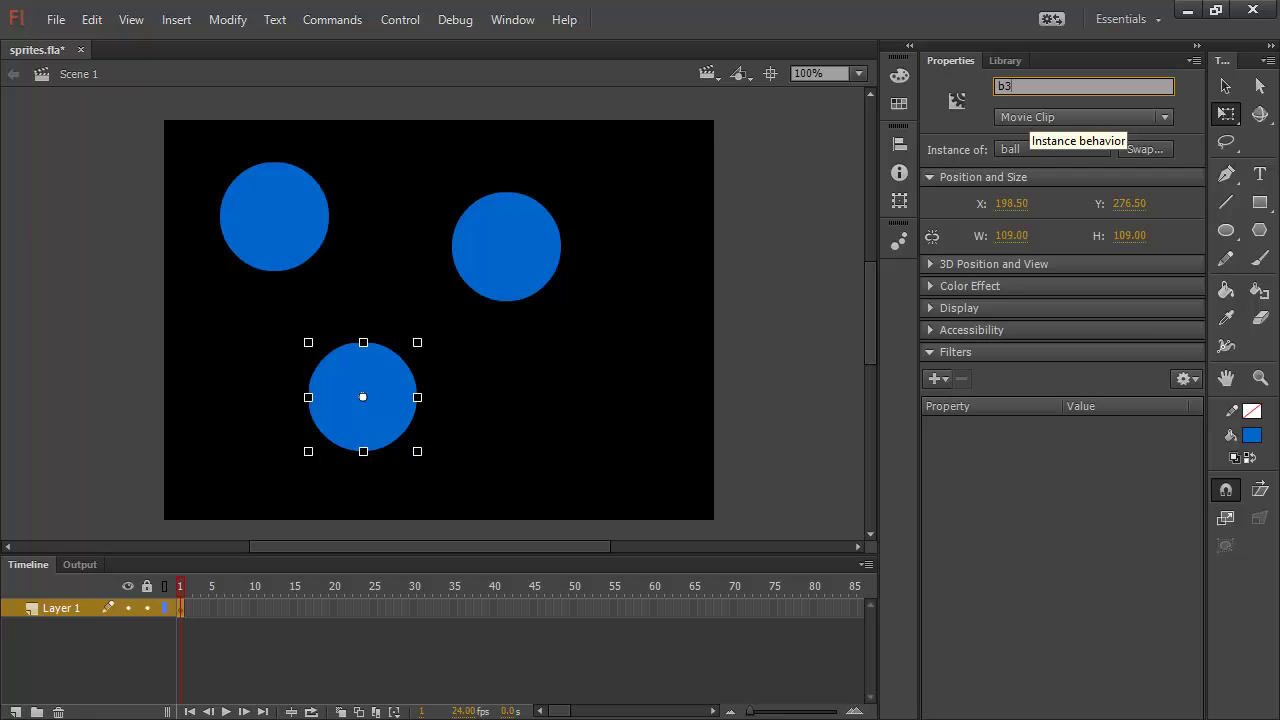
Add a 28 px Blur filter to the upper-right ball b2.
left_click(706, 356)
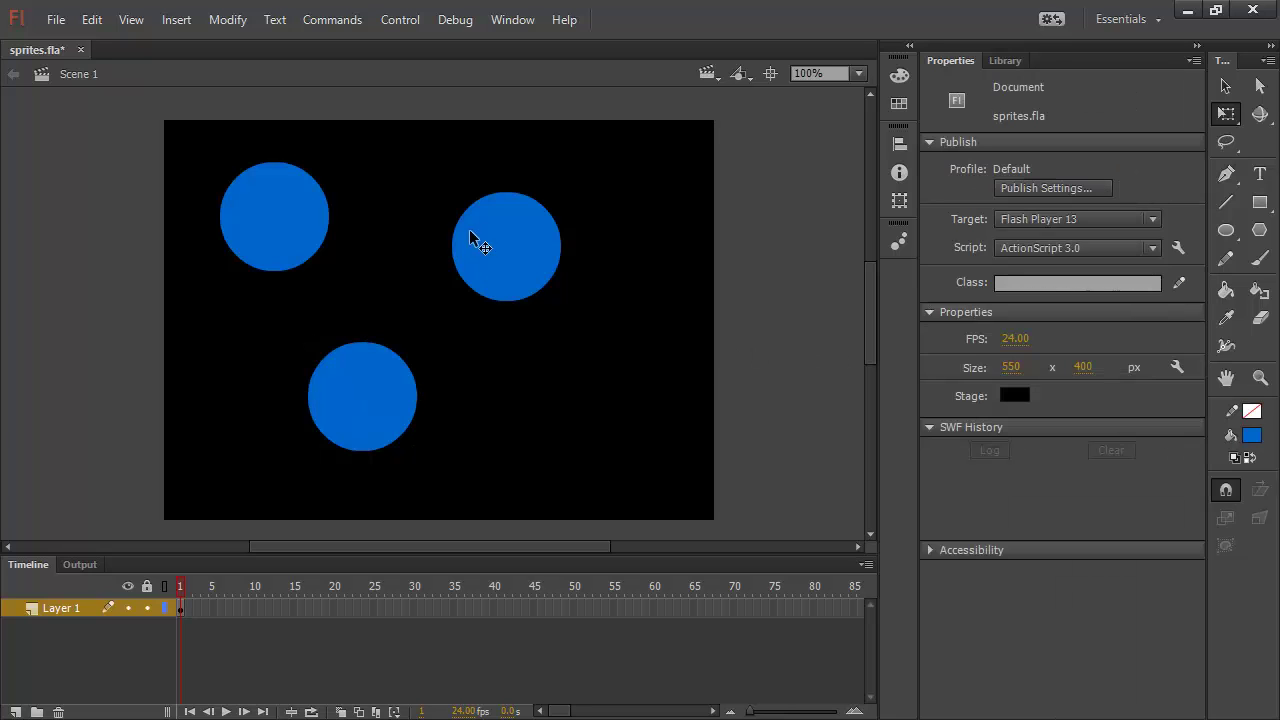
left_click(514, 251)
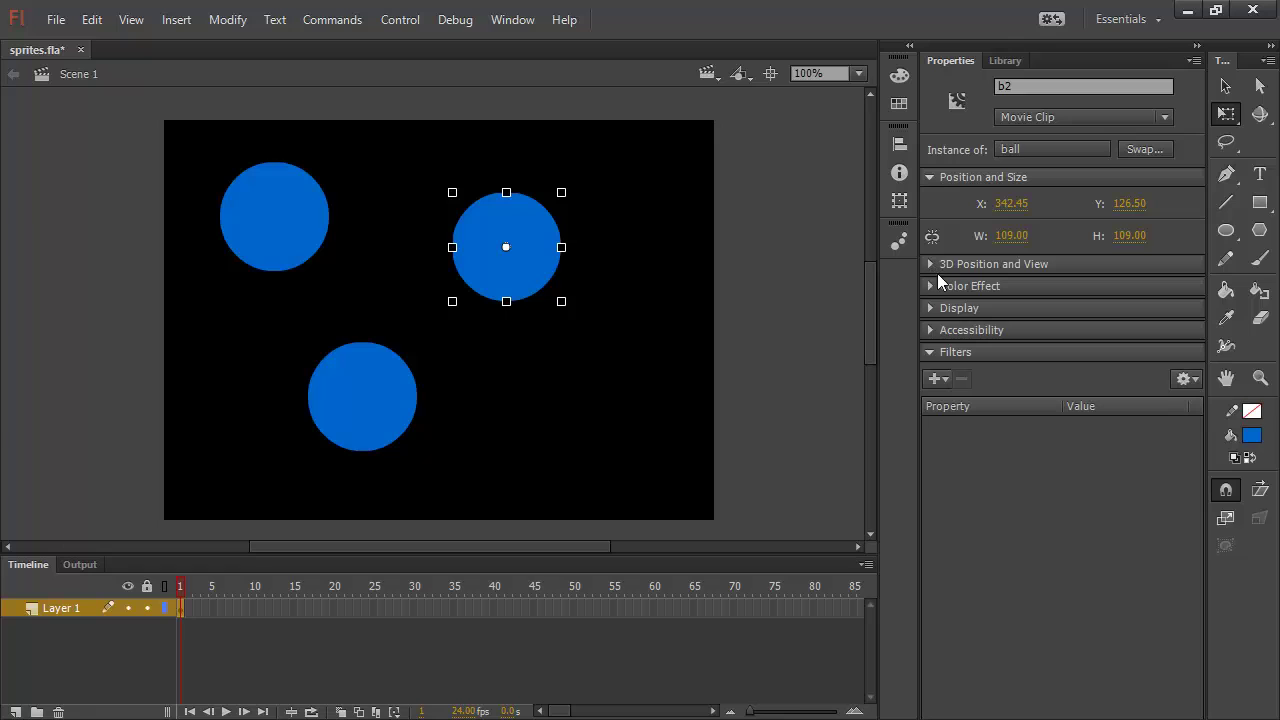
left_click(937, 379)
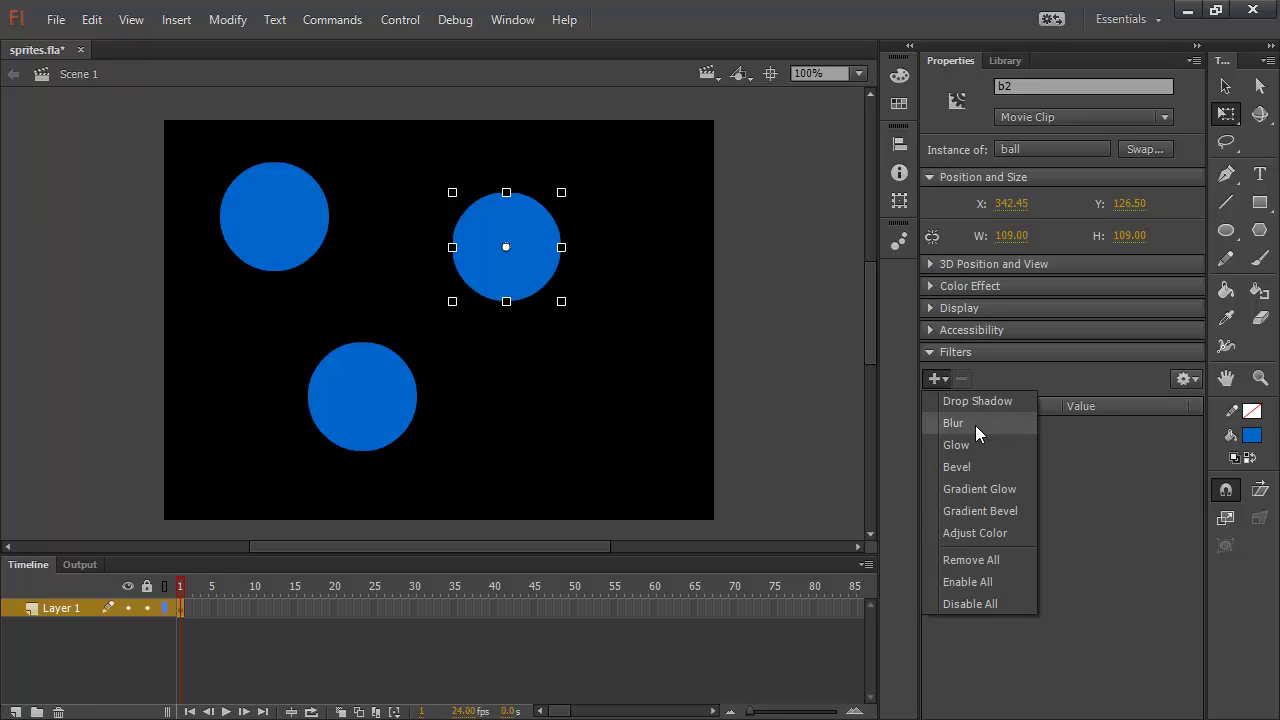
left_click(975, 424)
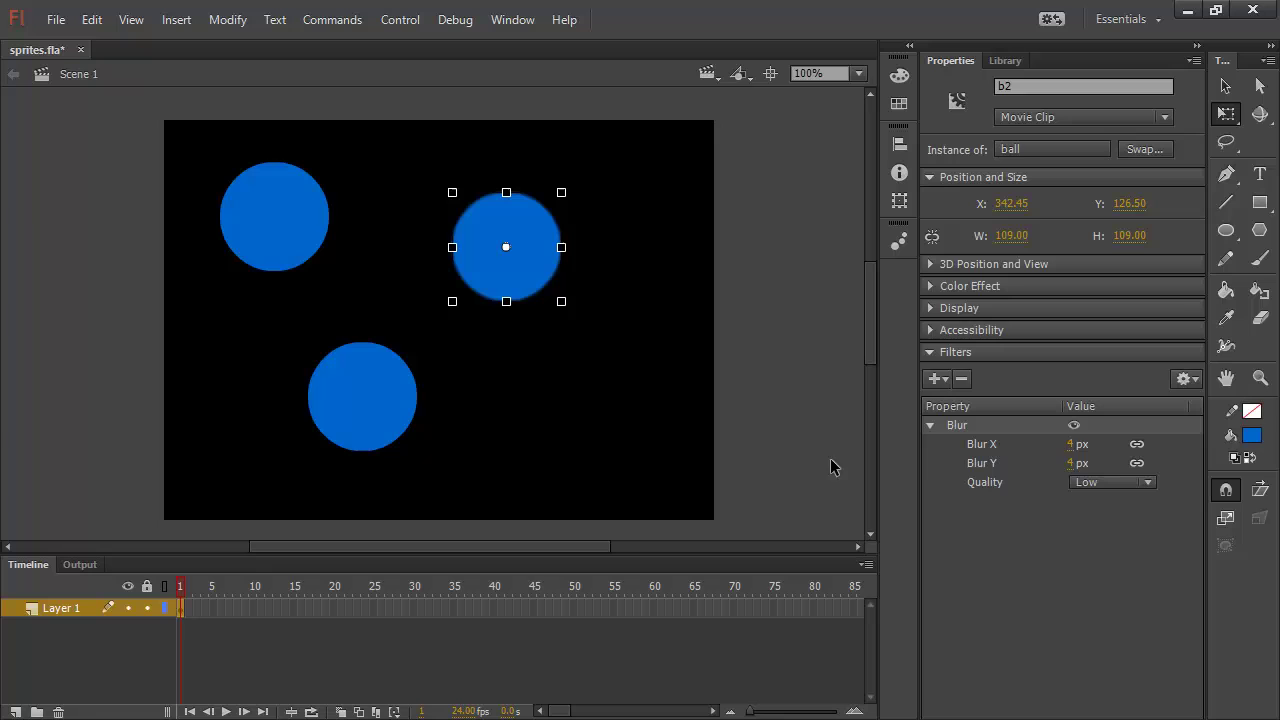
left_click_drag(1072, 450, 1104, 455)
Give the lower ball b3 an enlarged inner Glow that turns it red.
left_click(370, 440)
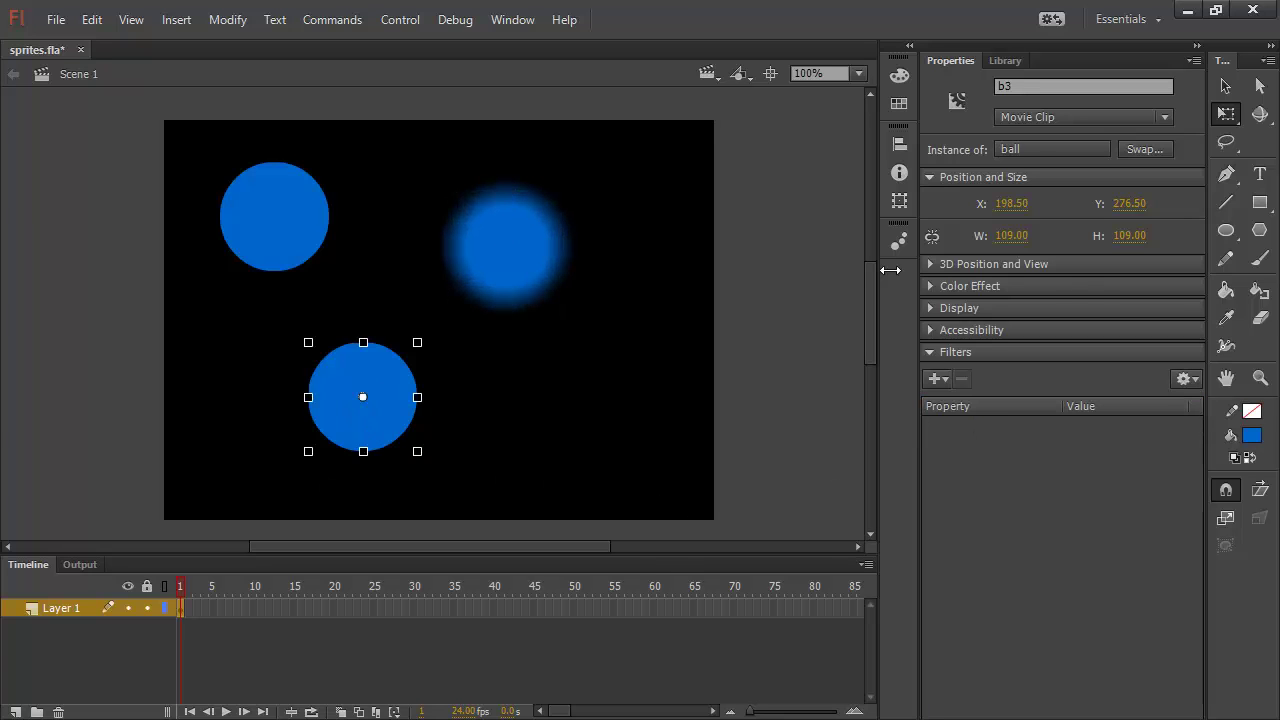
left_click(938, 378)
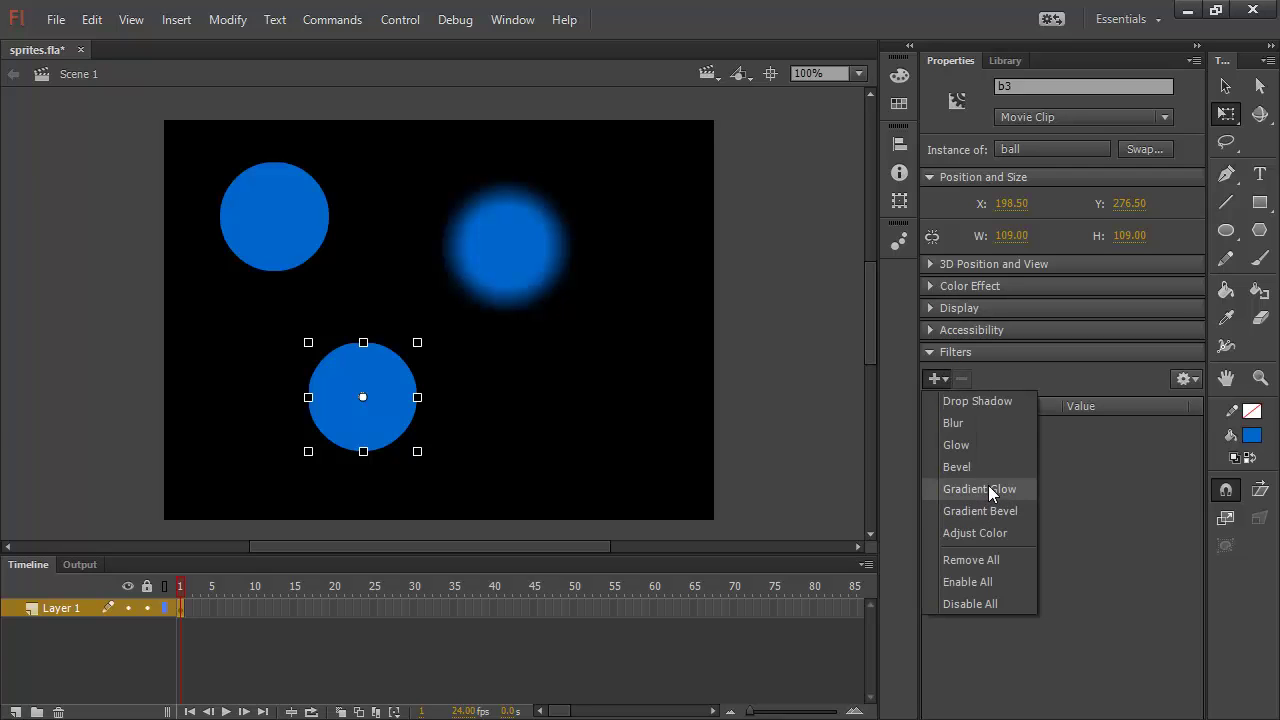
left_click(982, 445)
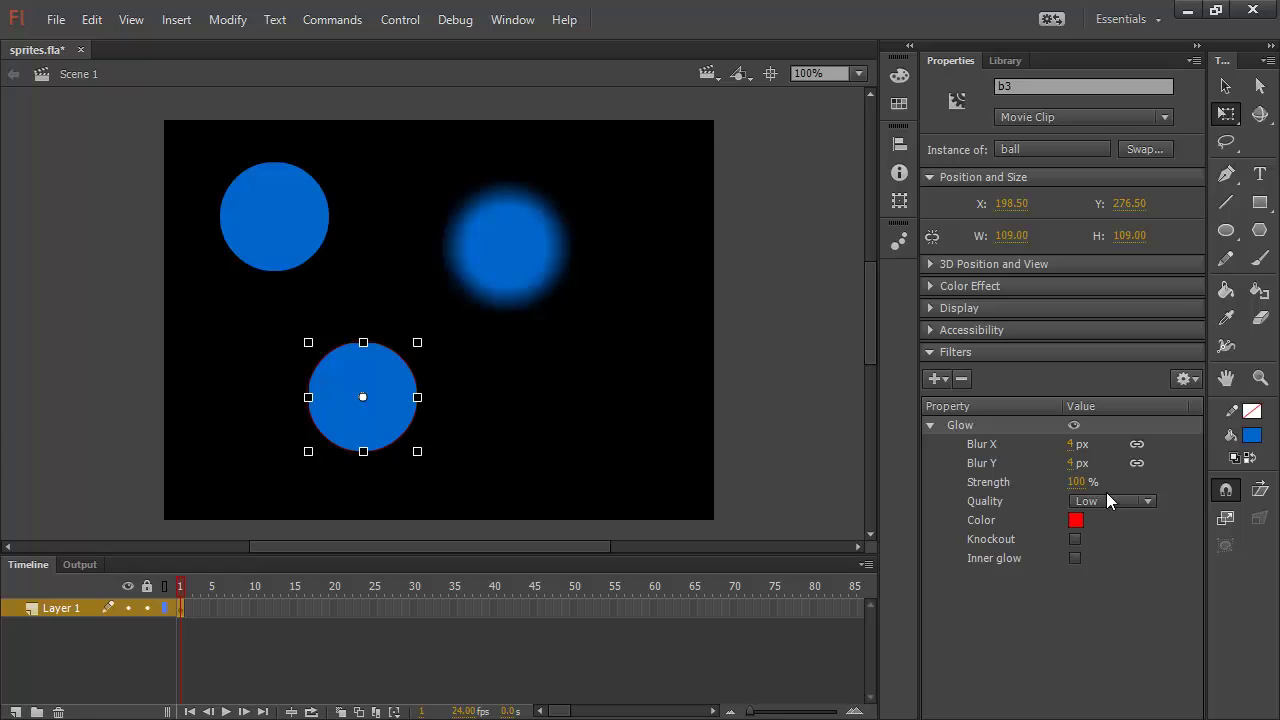
left_click(1075, 558)
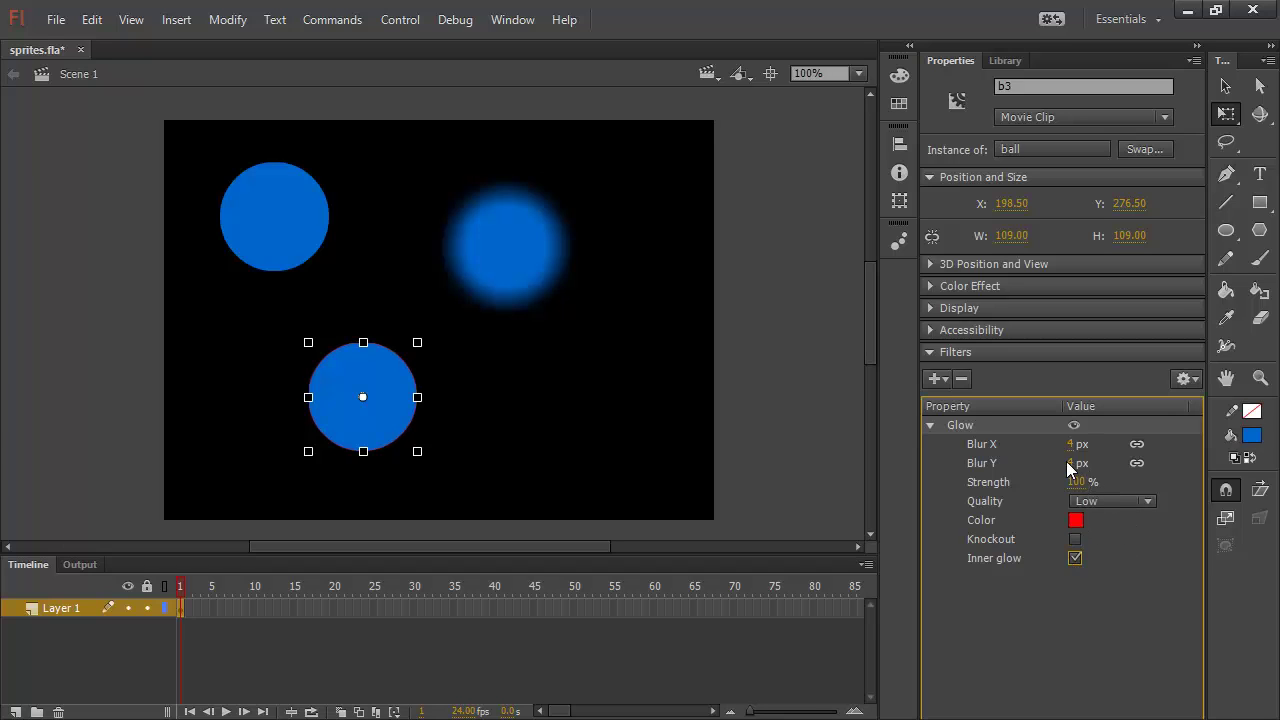
left_click_drag(1075, 463, 1234, 466)
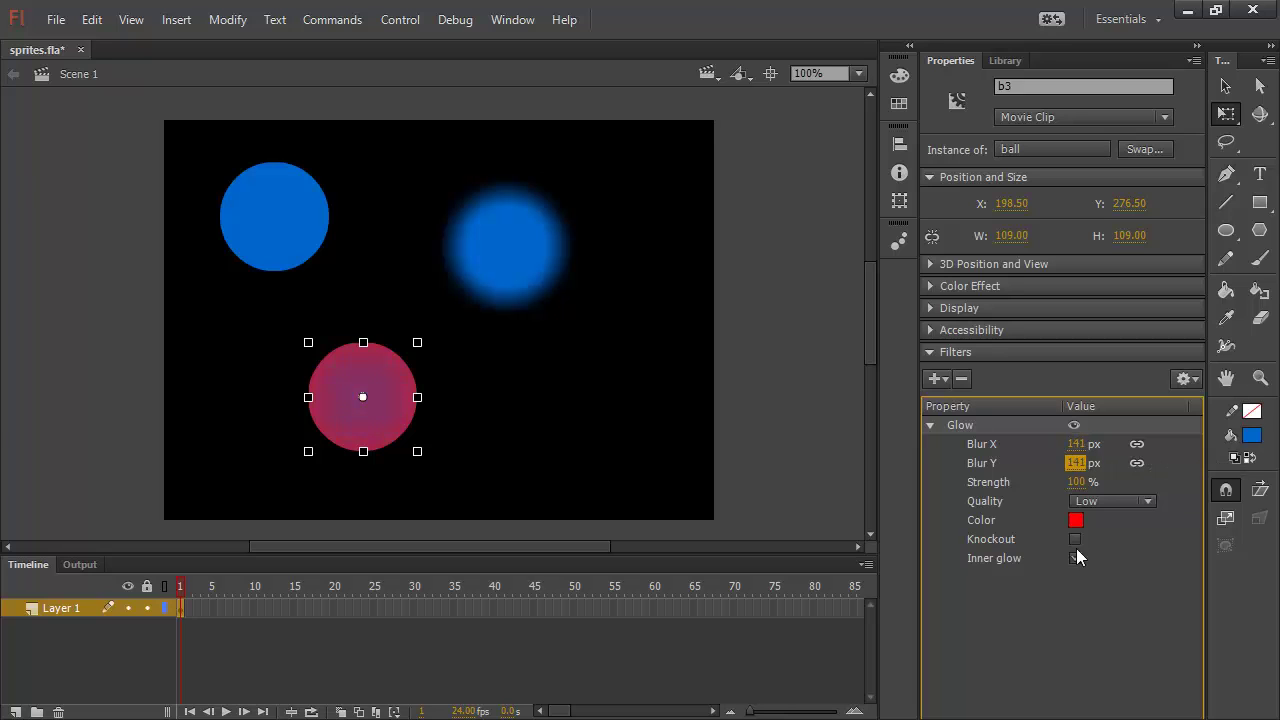
left_click(757, 403)
Add a green 166 px inner Glow to b2 and move it above the Blur filter.
left_click(494, 236)
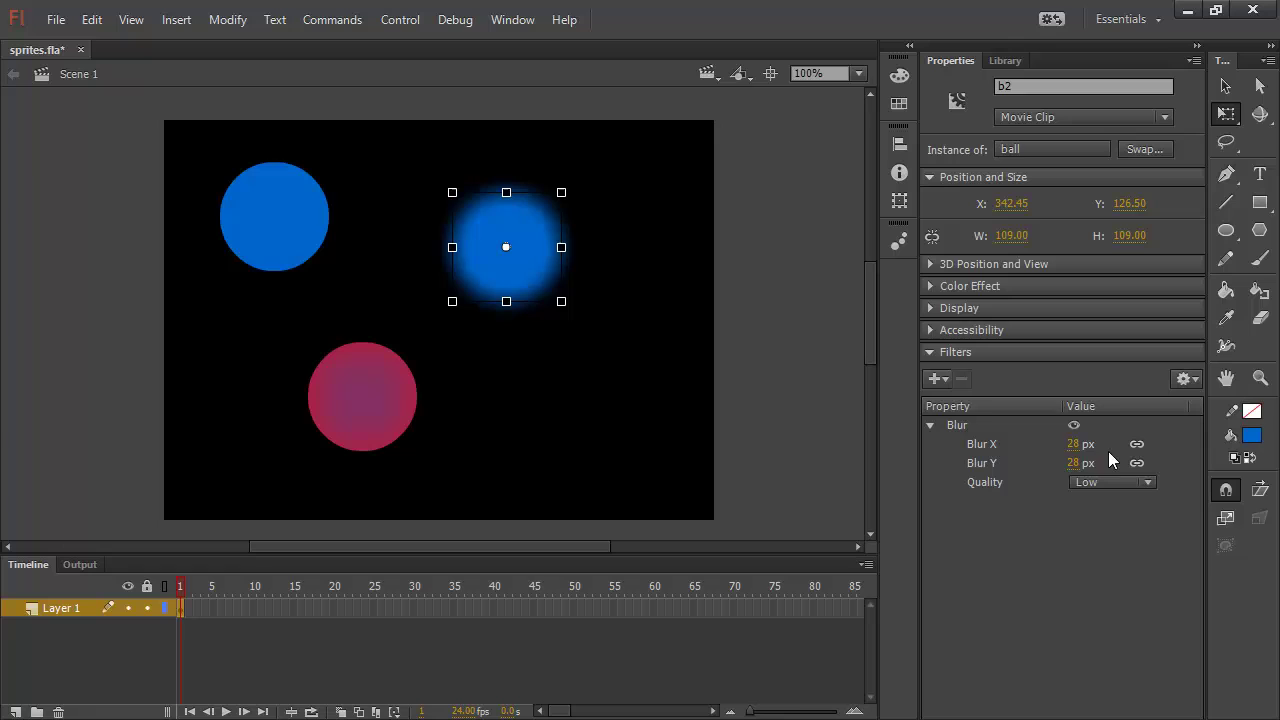
left_click(936, 379)
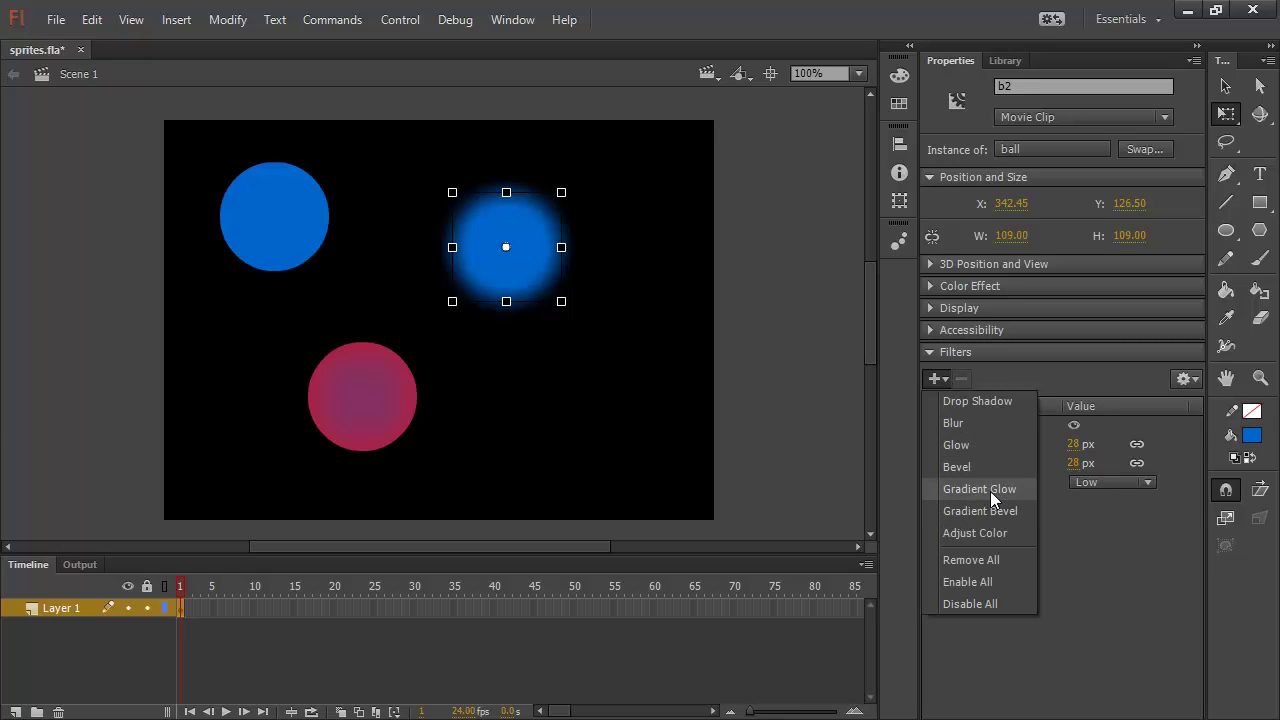
left_click(958, 445)
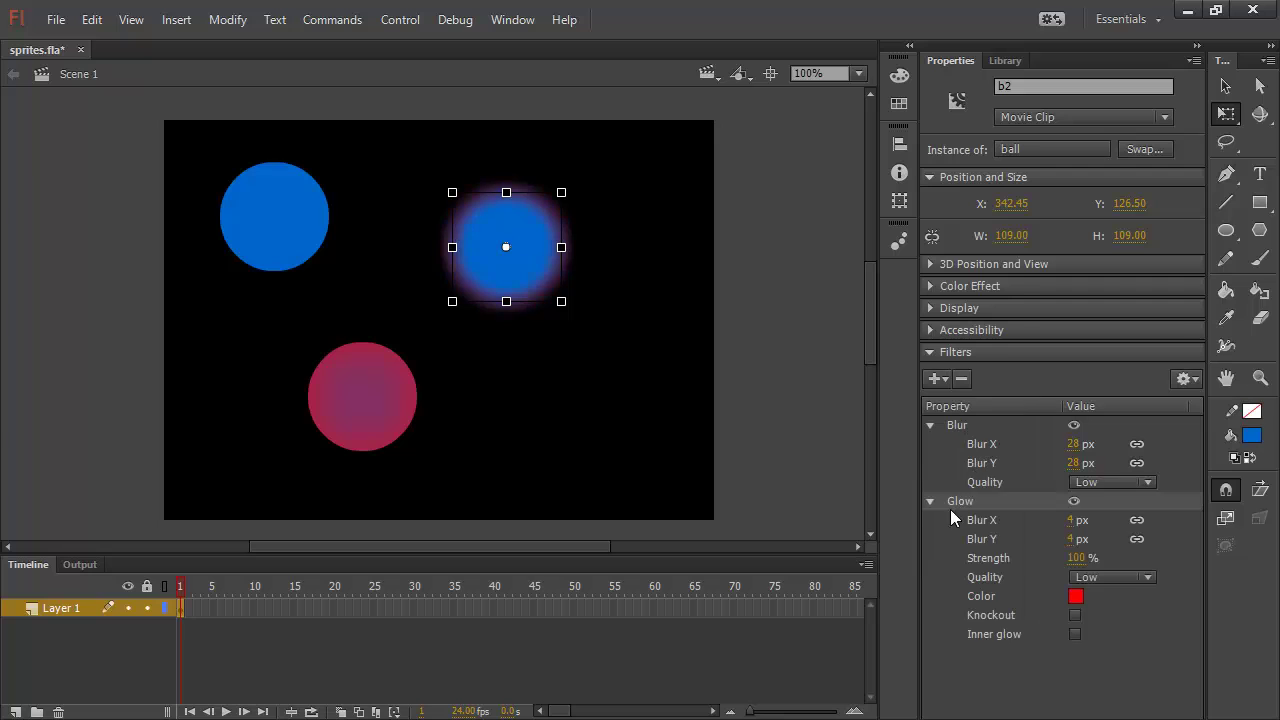
left_click(1073, 600)
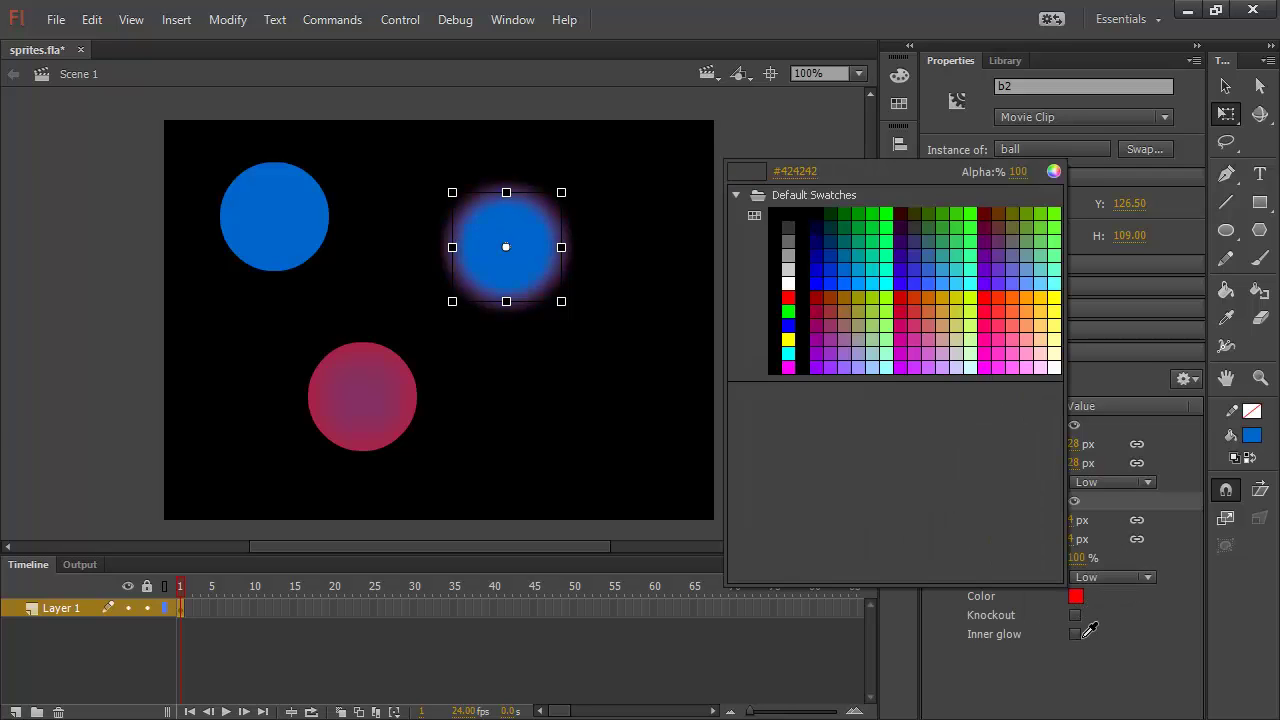
left_click(978, 220)
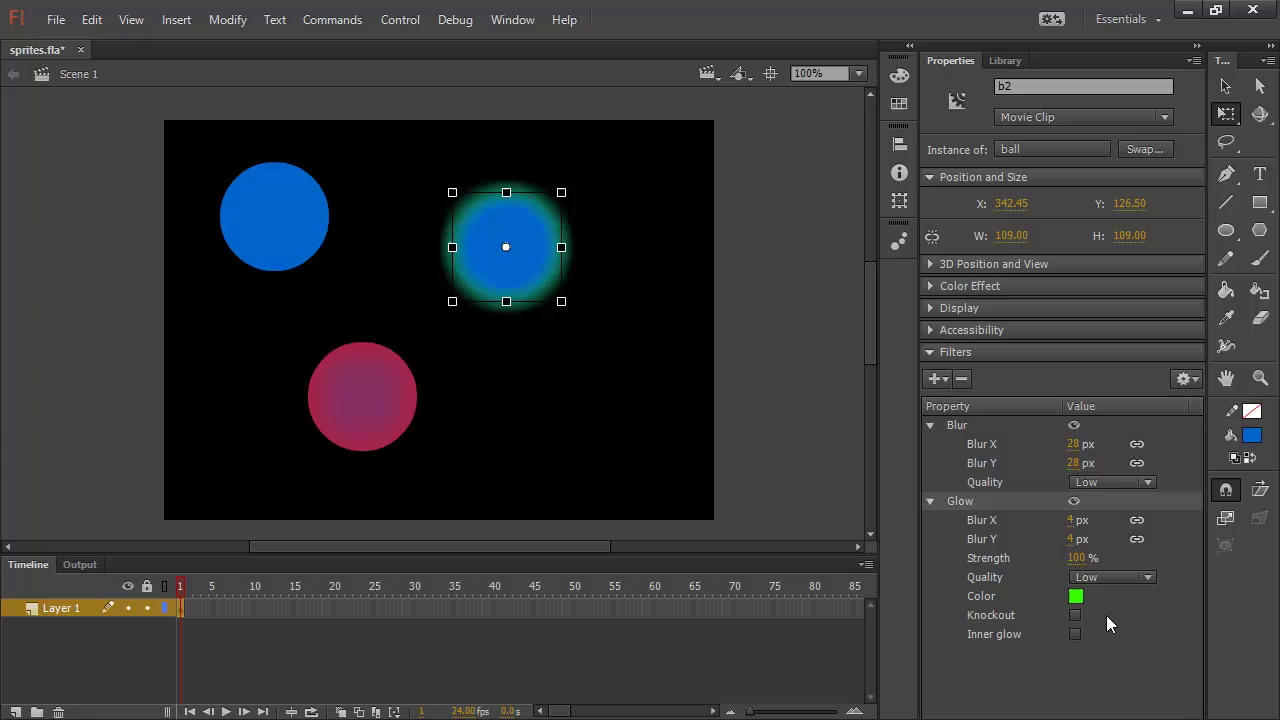
left_click(1074, 634)
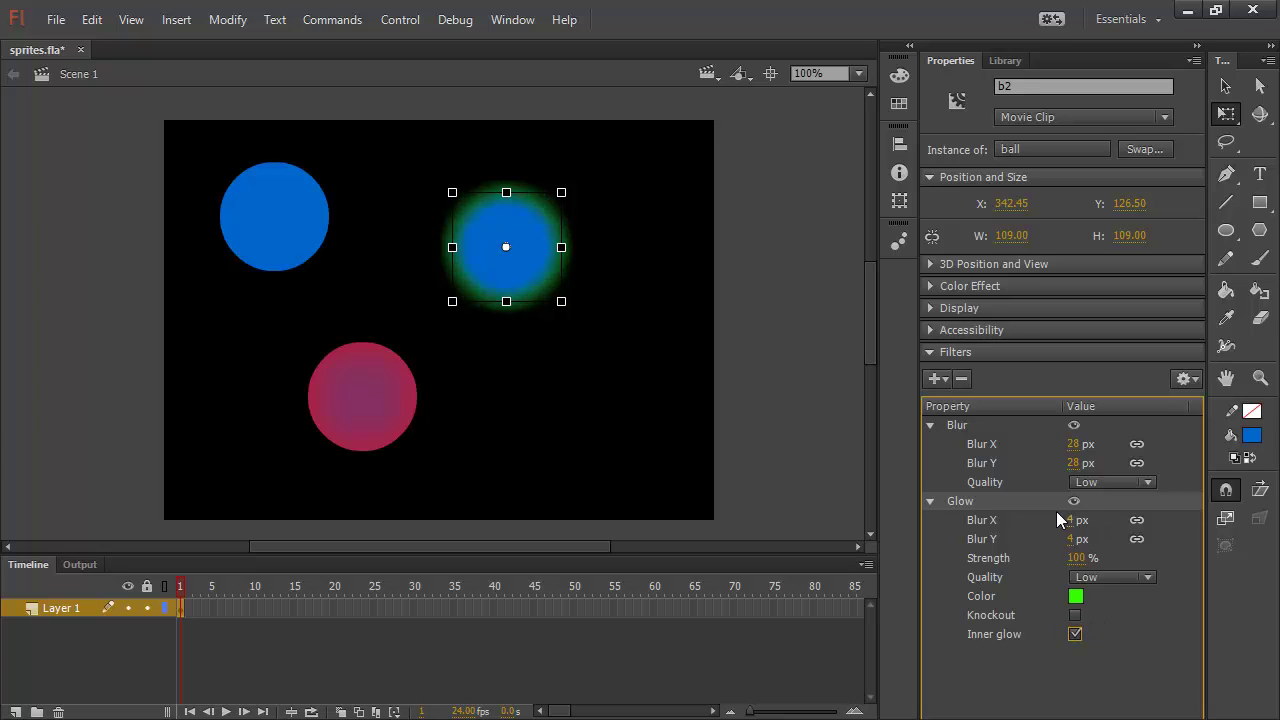
left_click_drag(1077, 530, 1238, 521)
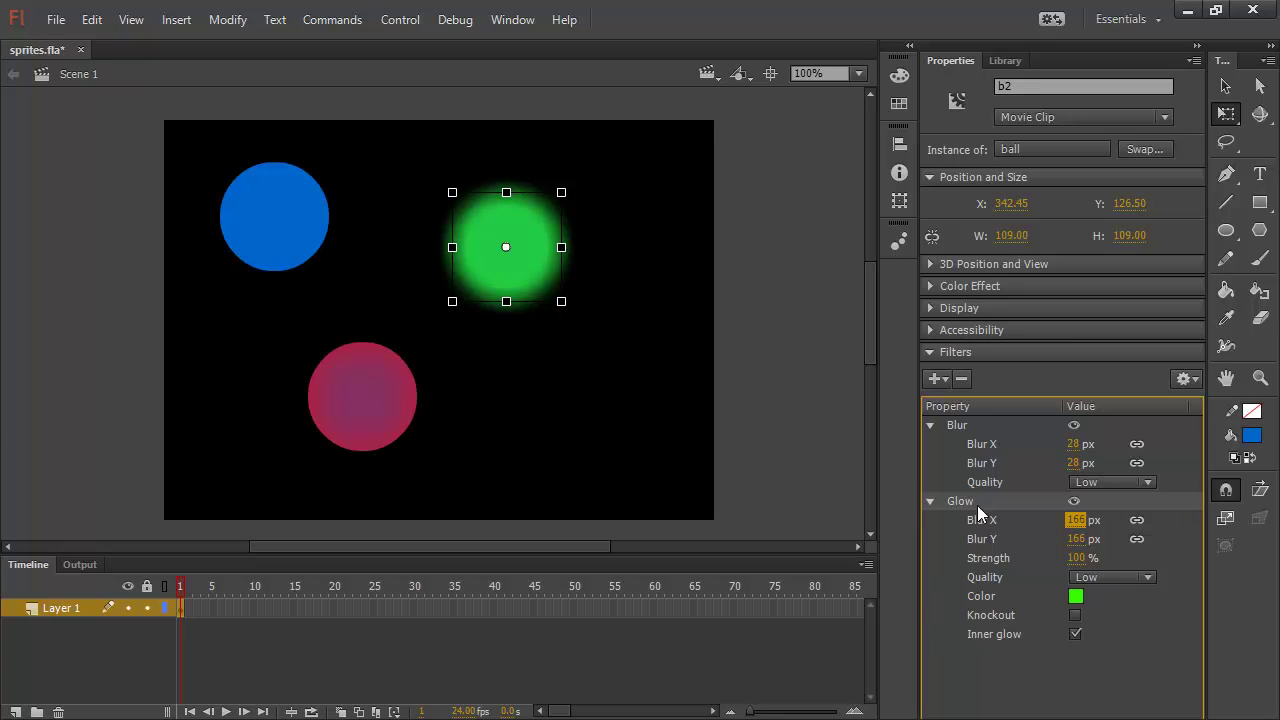
left_click_drag(977, 505, 982, 426)
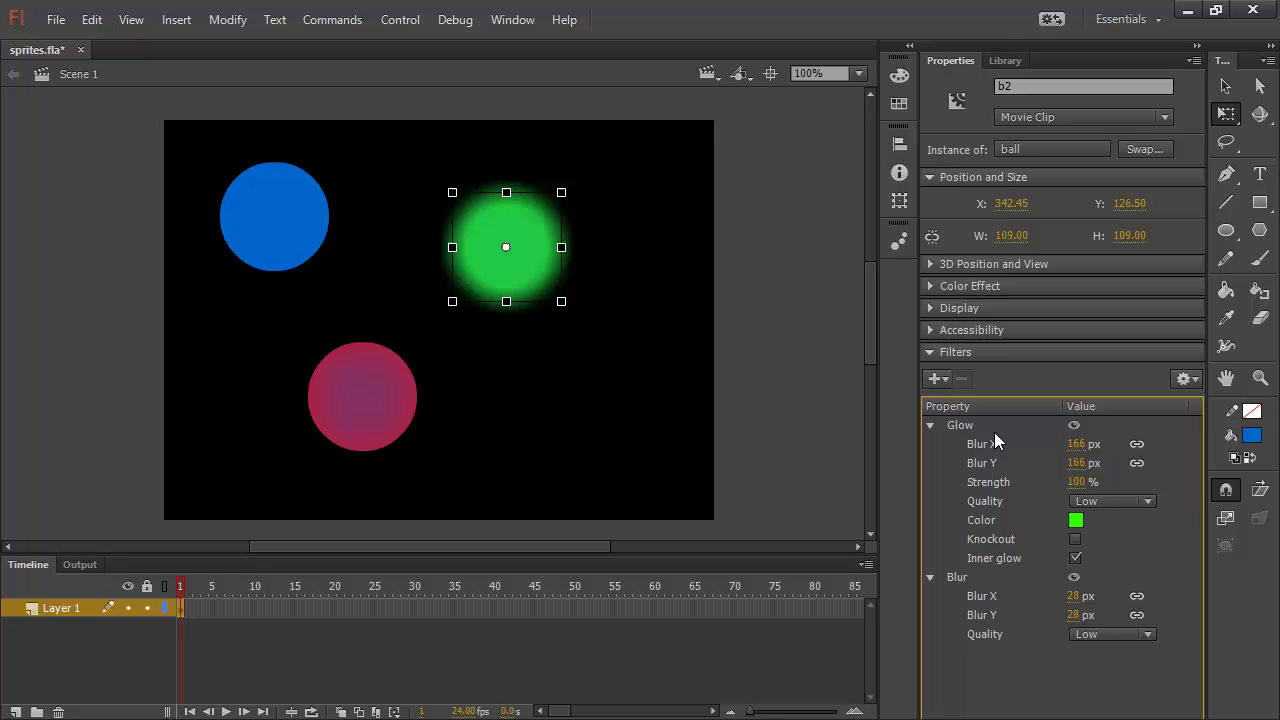
left_click(763, 432)
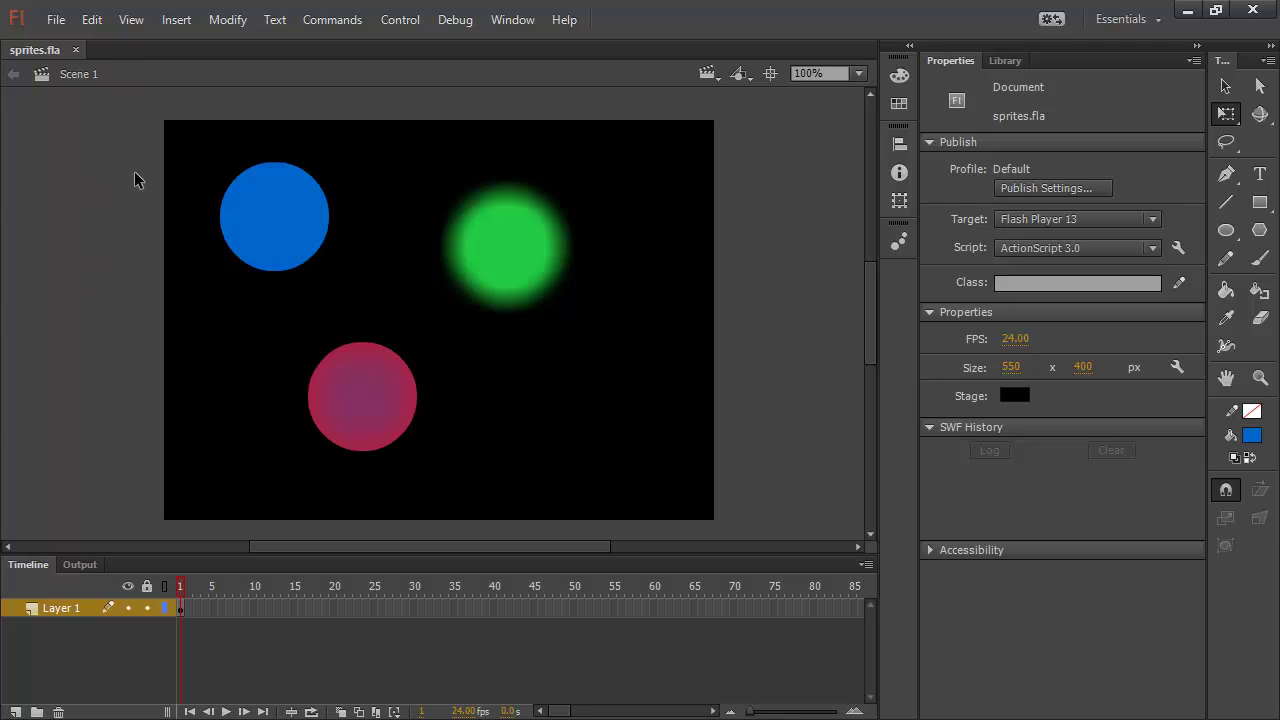
Save the document and open Generate Sprite Sheet for all three ball clips.
key("ctrl+s")
left_click_drag(92, 118, 752, 518)
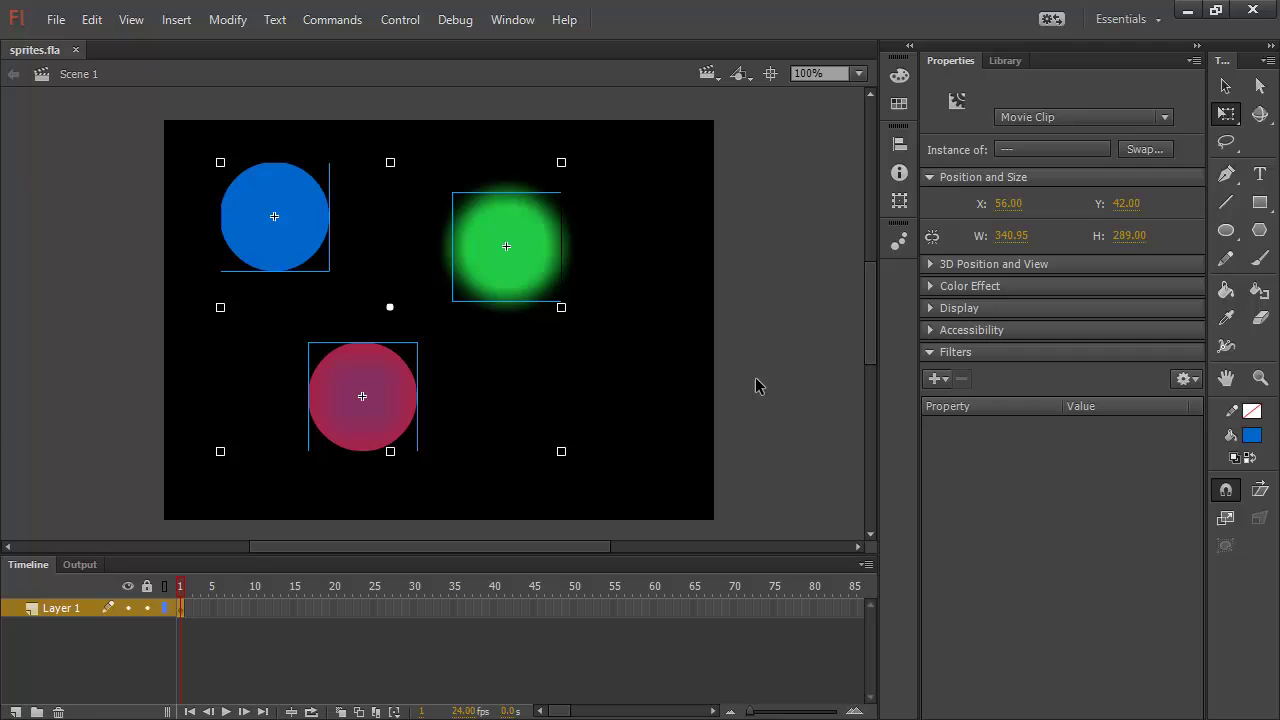
right_click(487, 255)
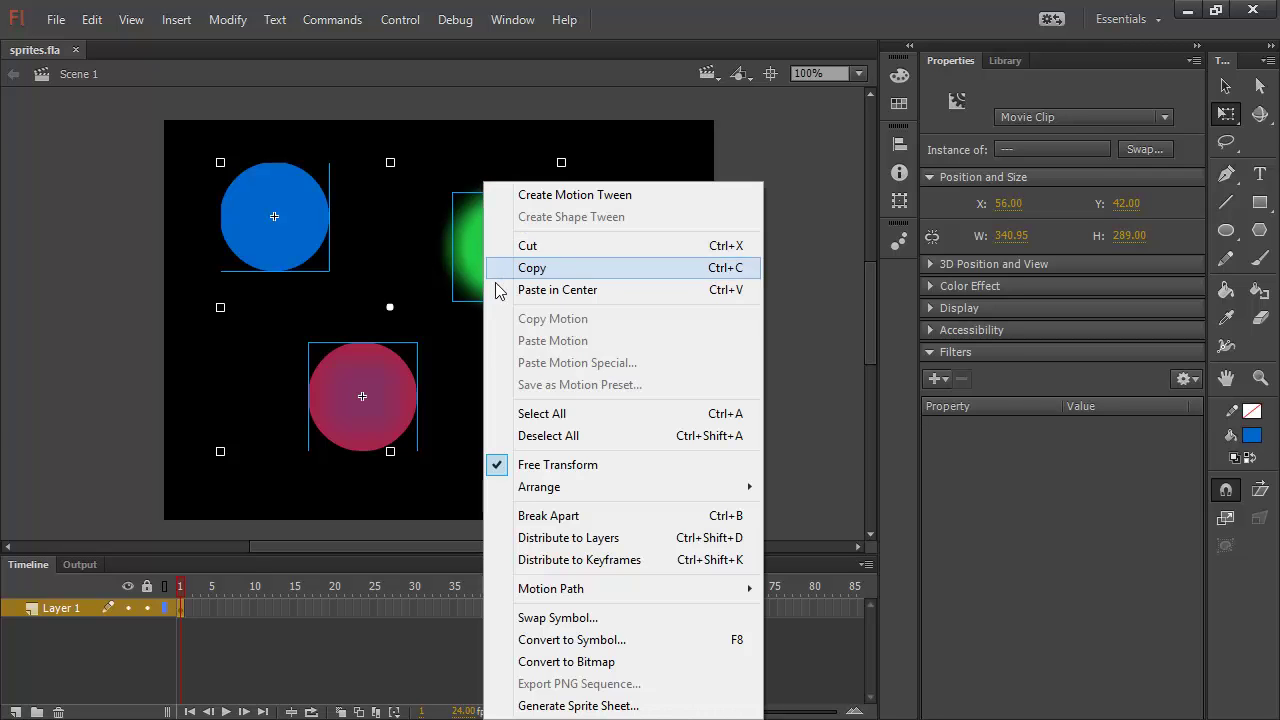
left_click(578, 705)
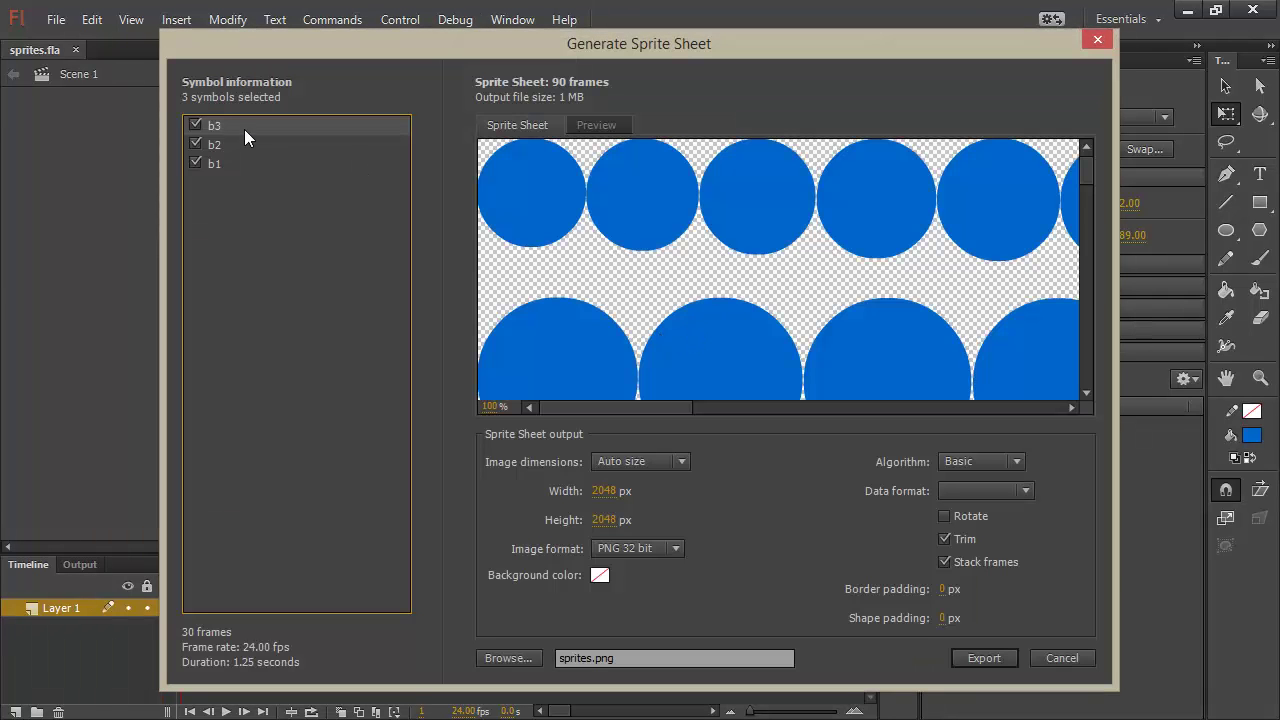
Preview the b2, b1 and b3 animations, then return to the Sprite Sheet layout.
left_click(222, 150)
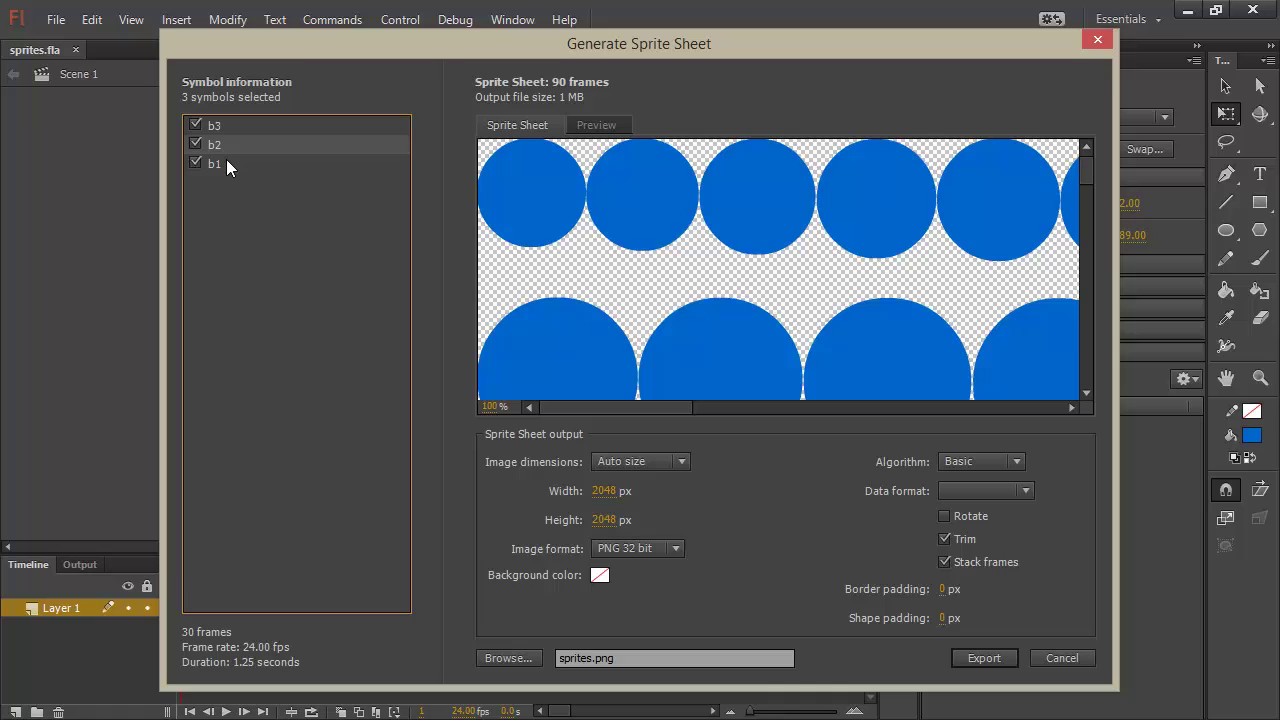
left_click(227, 164)
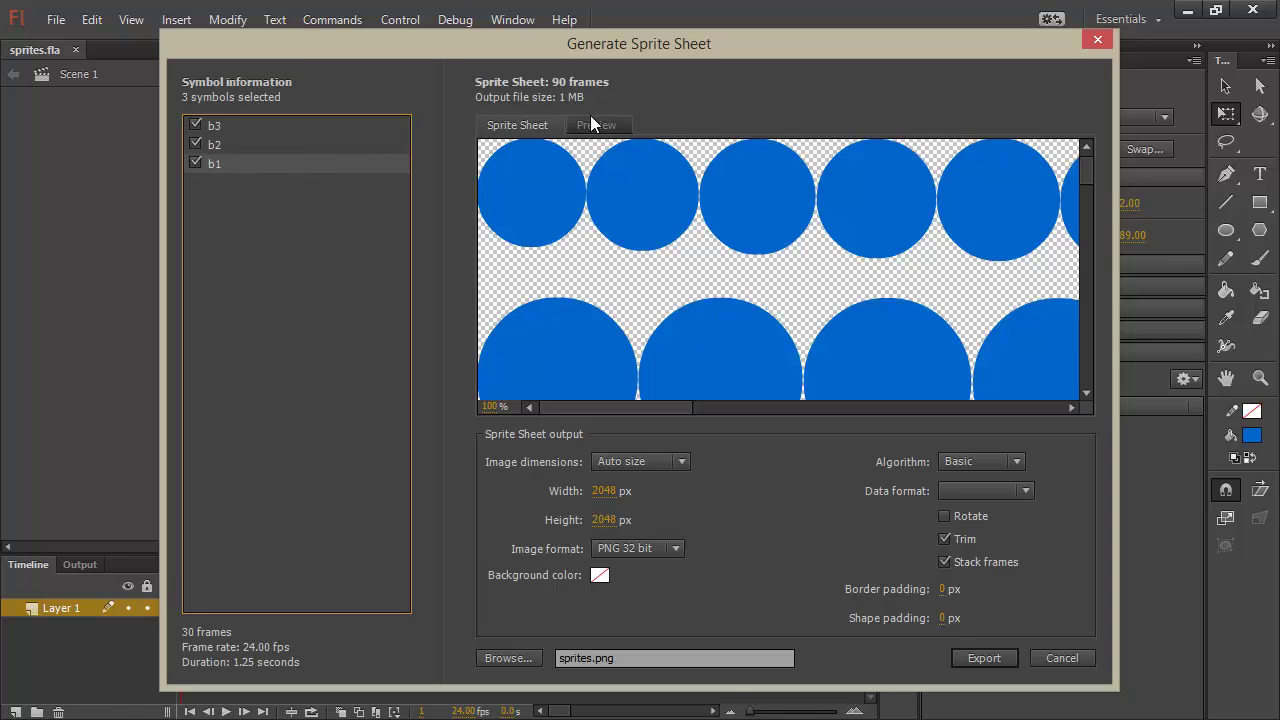
left_click_drag(1088, 166, 1042, 175)
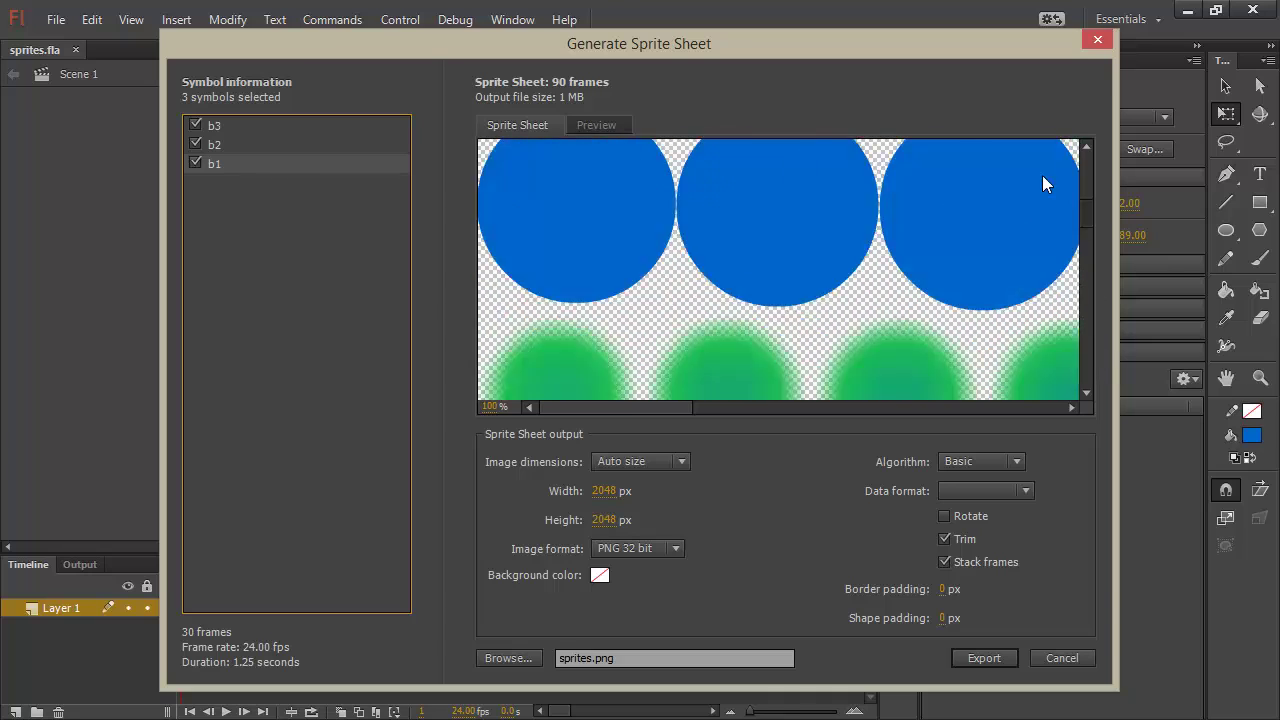
left_click(590, 124)
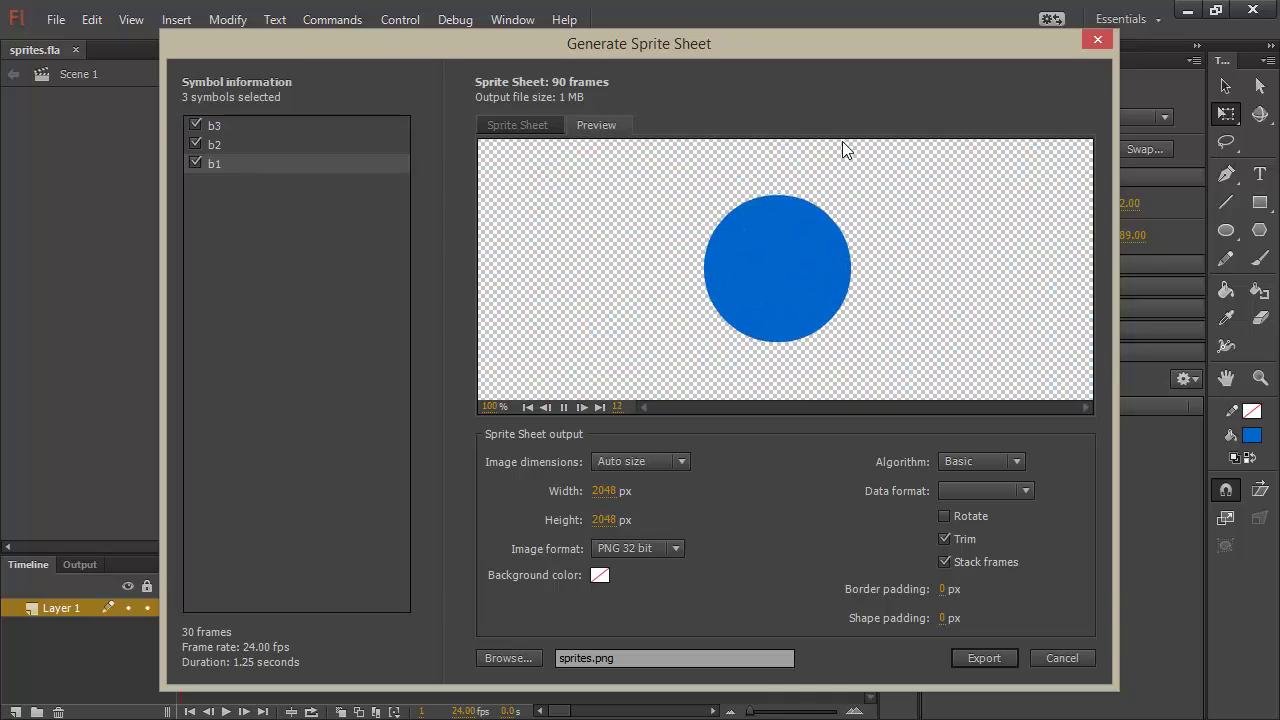
left_click(245, 123)
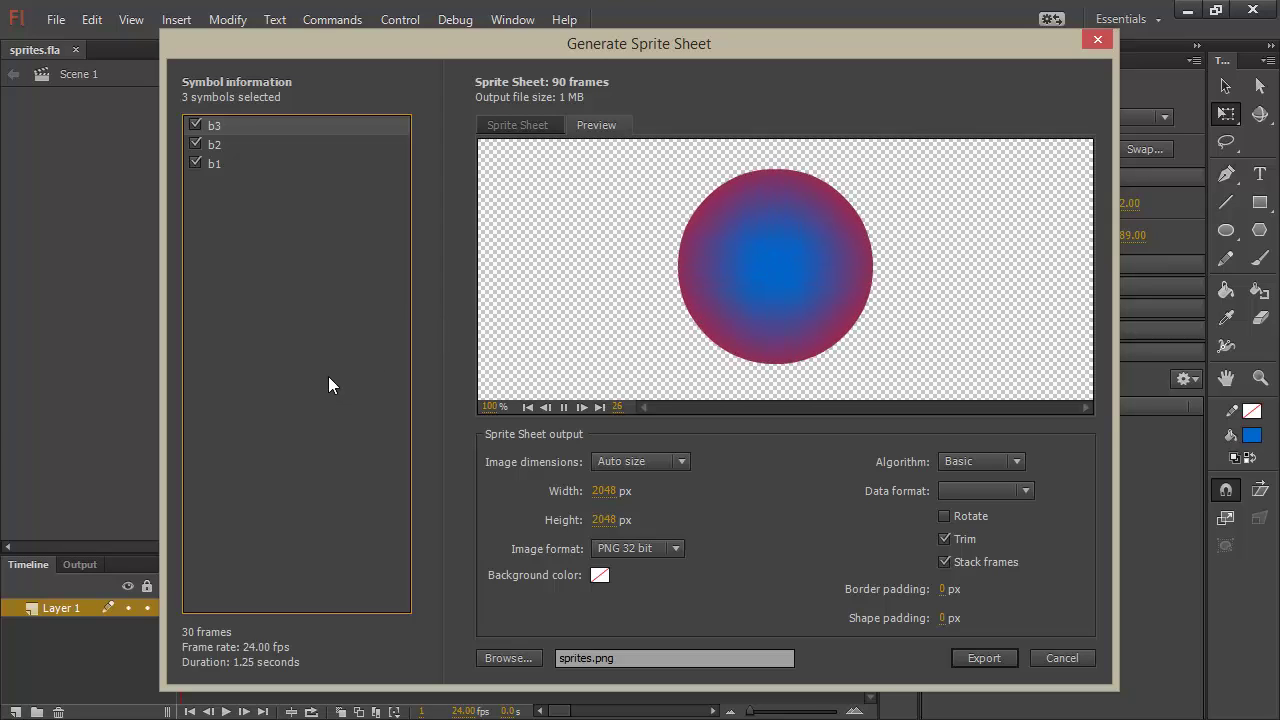
left_click(516, 125)
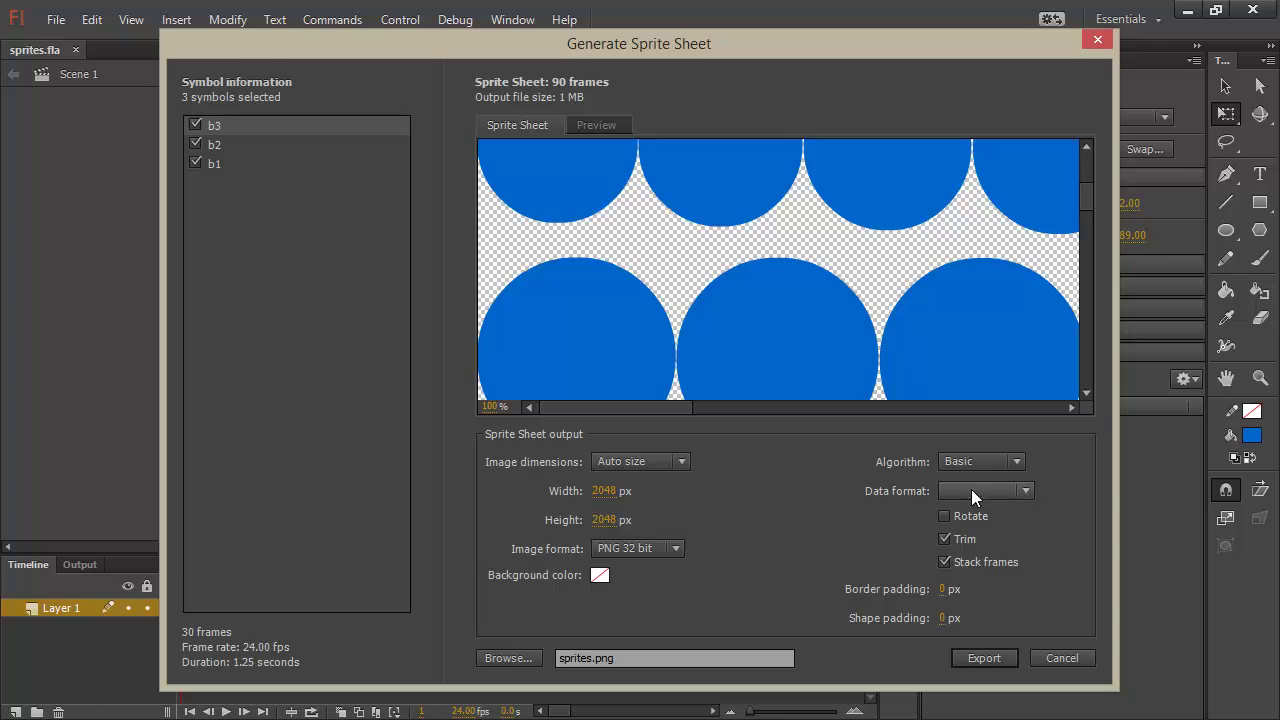
Set the data format to Edge Animate and export sprites.png with its sprite data.
left_click(1027, 491)
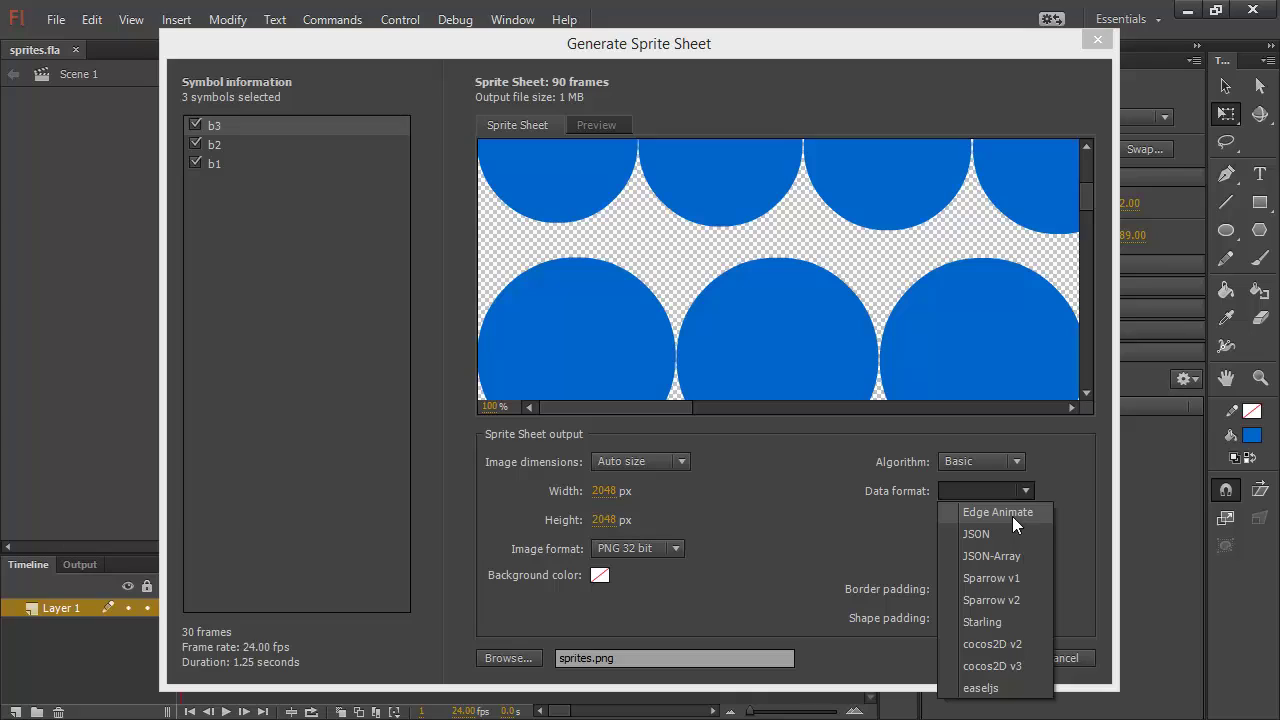
left_click(1027, 513)
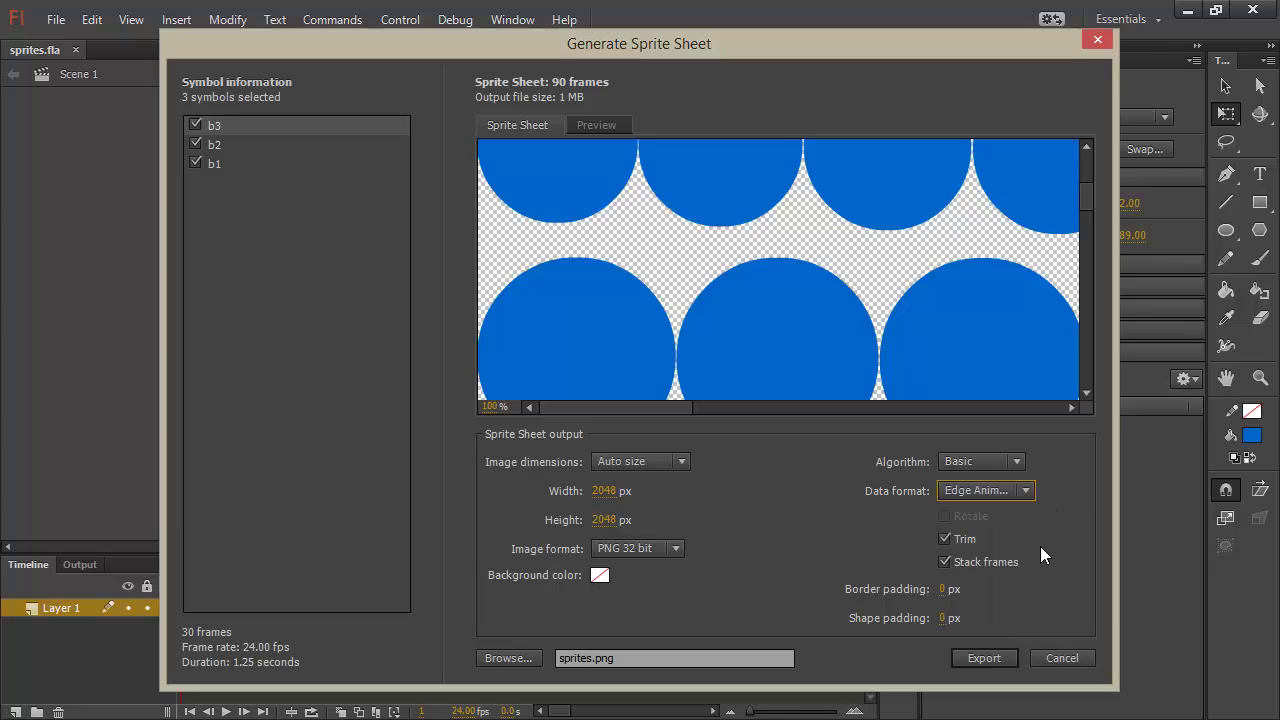
left_click(248, 166)
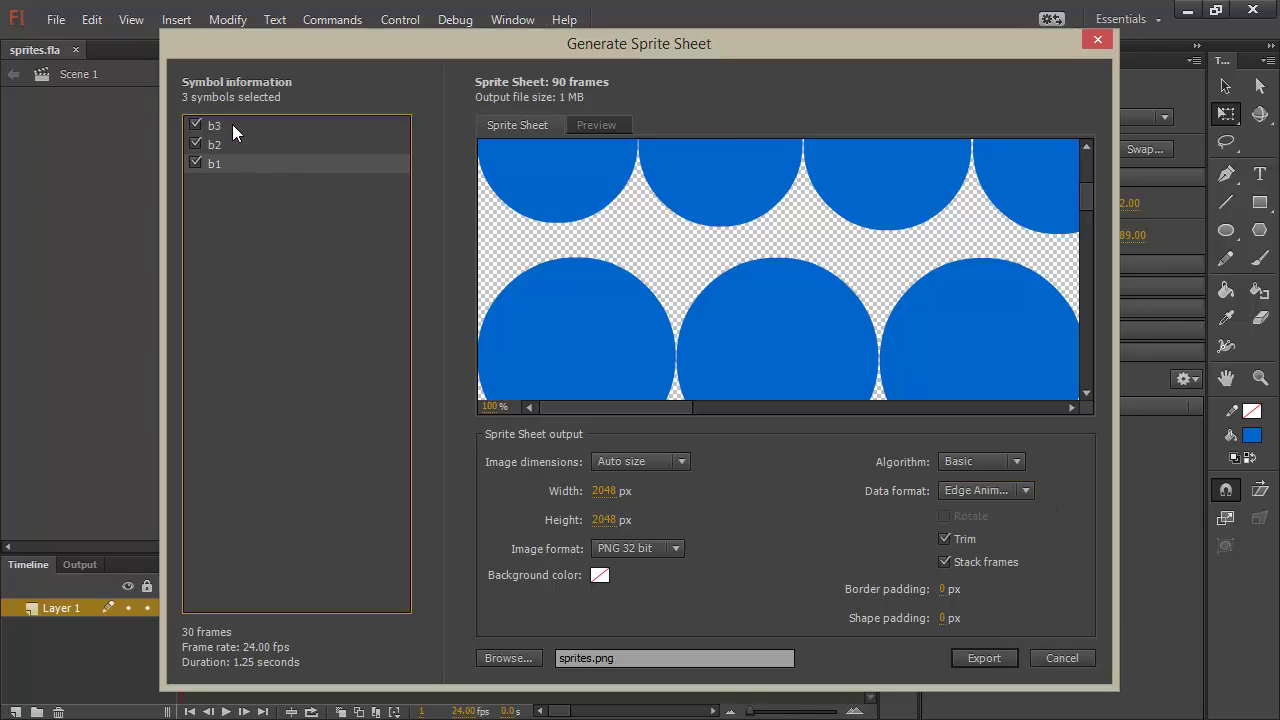
left_click_drag(1082, 198, 1078, 157)
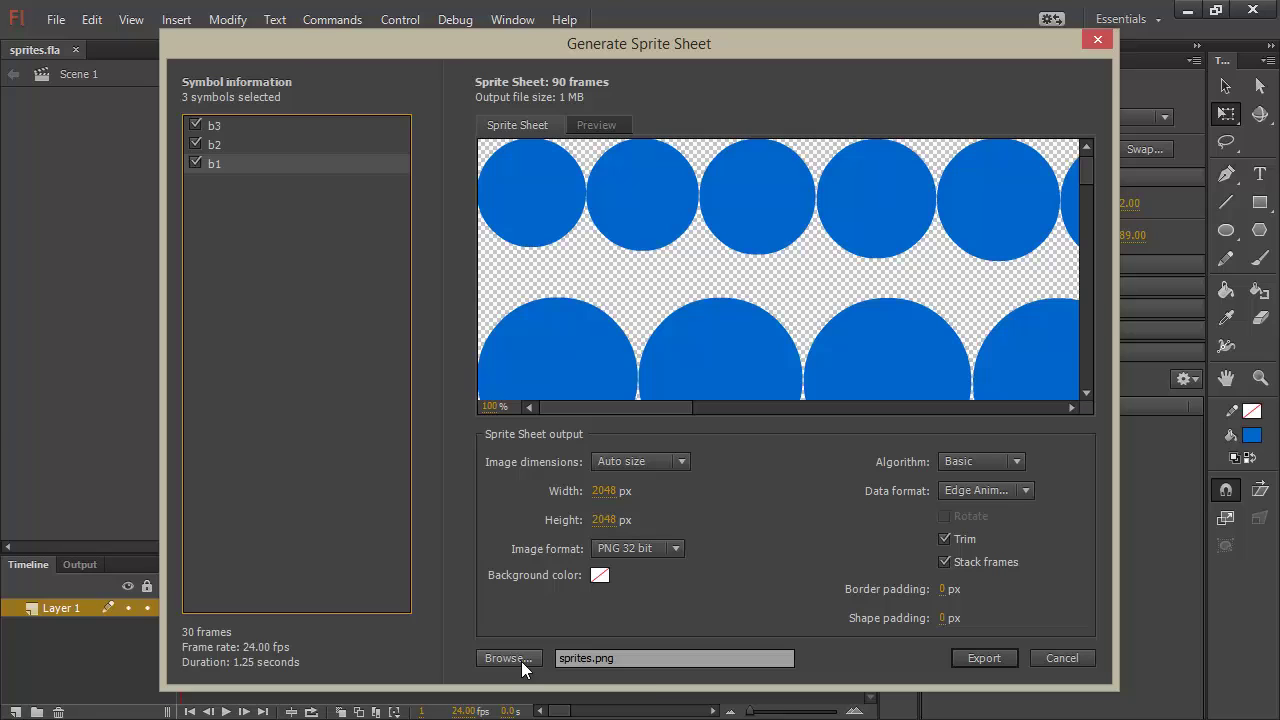
left_click(986, 657)
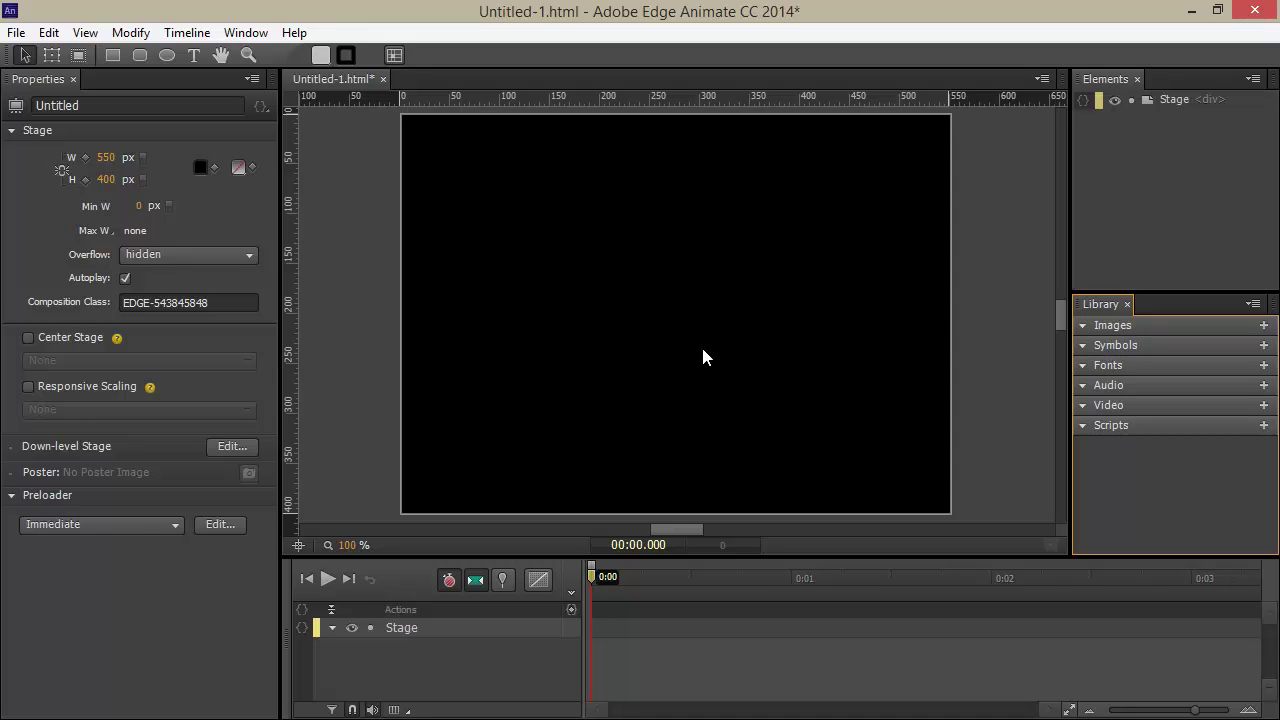
Import sprites.png as a sprite sheet, loading the sprites.eas data file.
left_click(1263, 345)
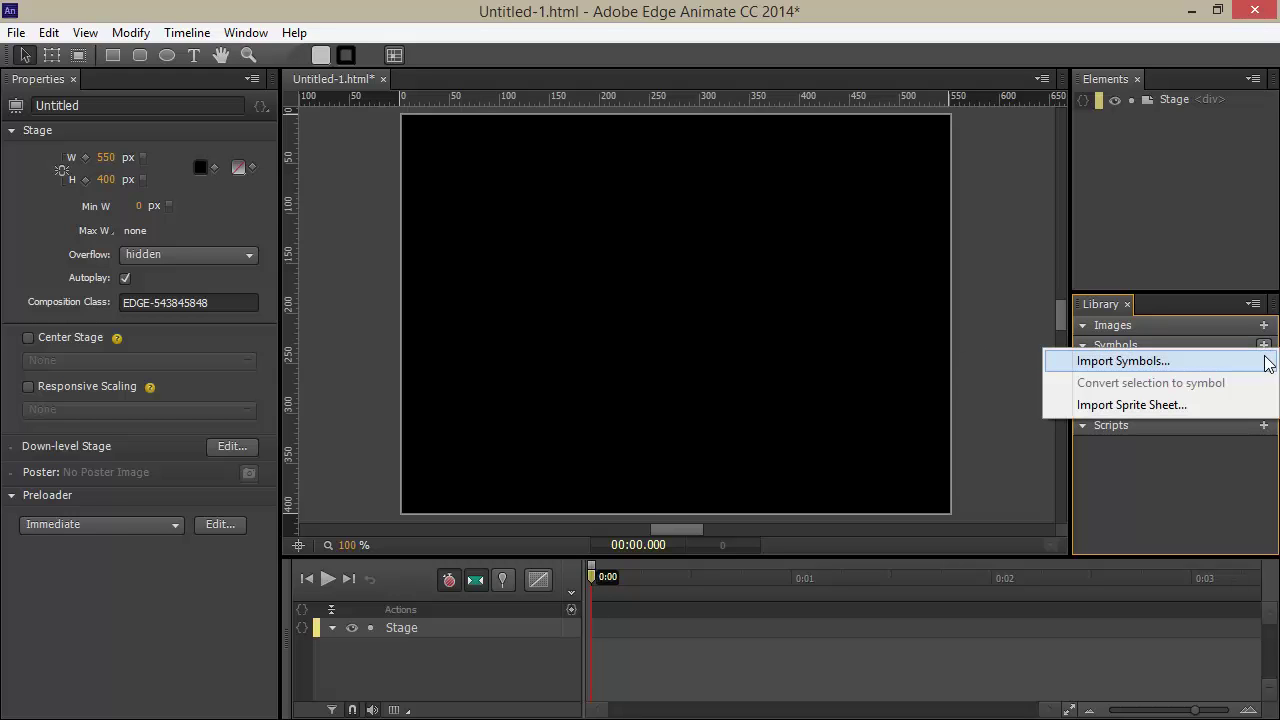
left_click(1143, 406)
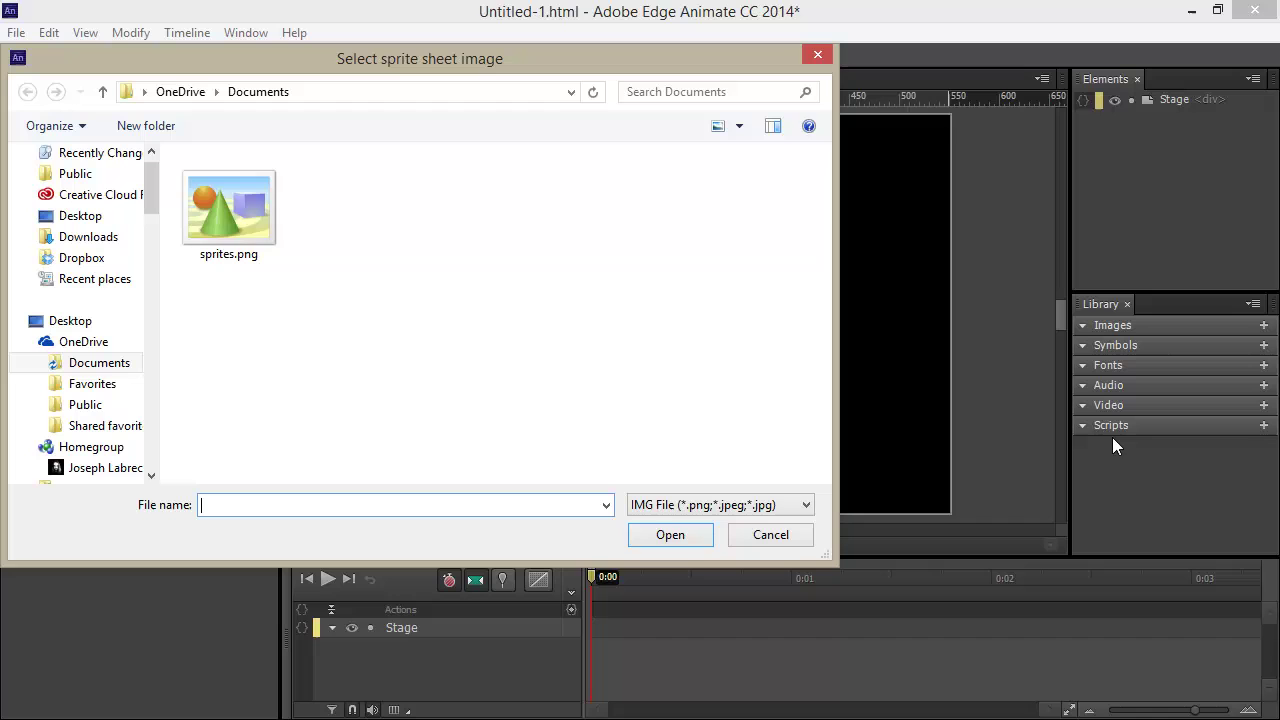
left_click(254, 214)
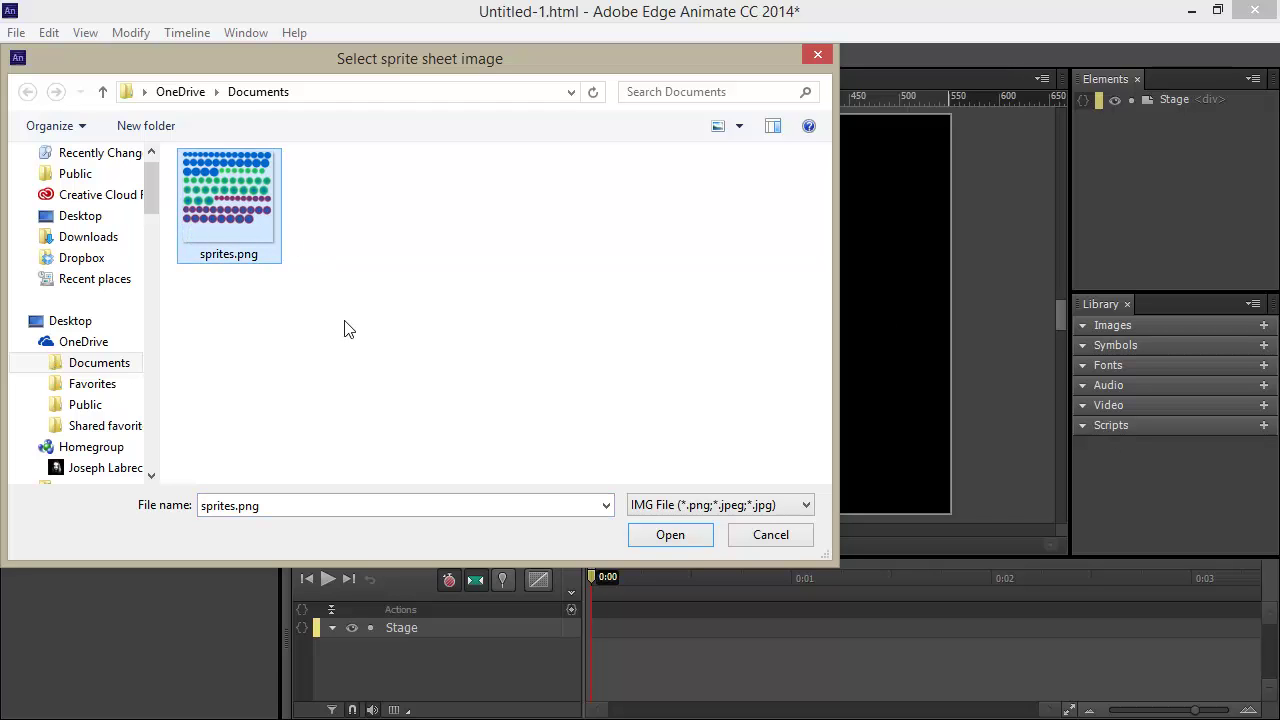
left_click(671, 535)
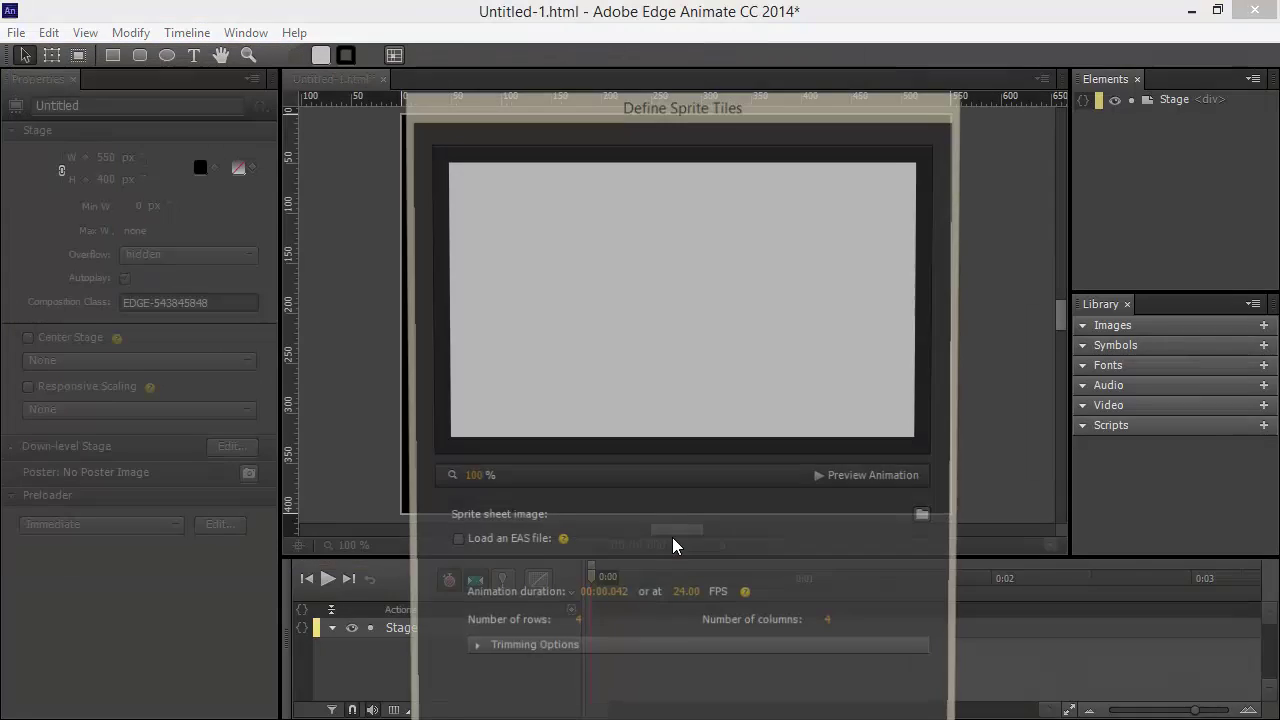
left_click_drag(634, 111, 615, 36)
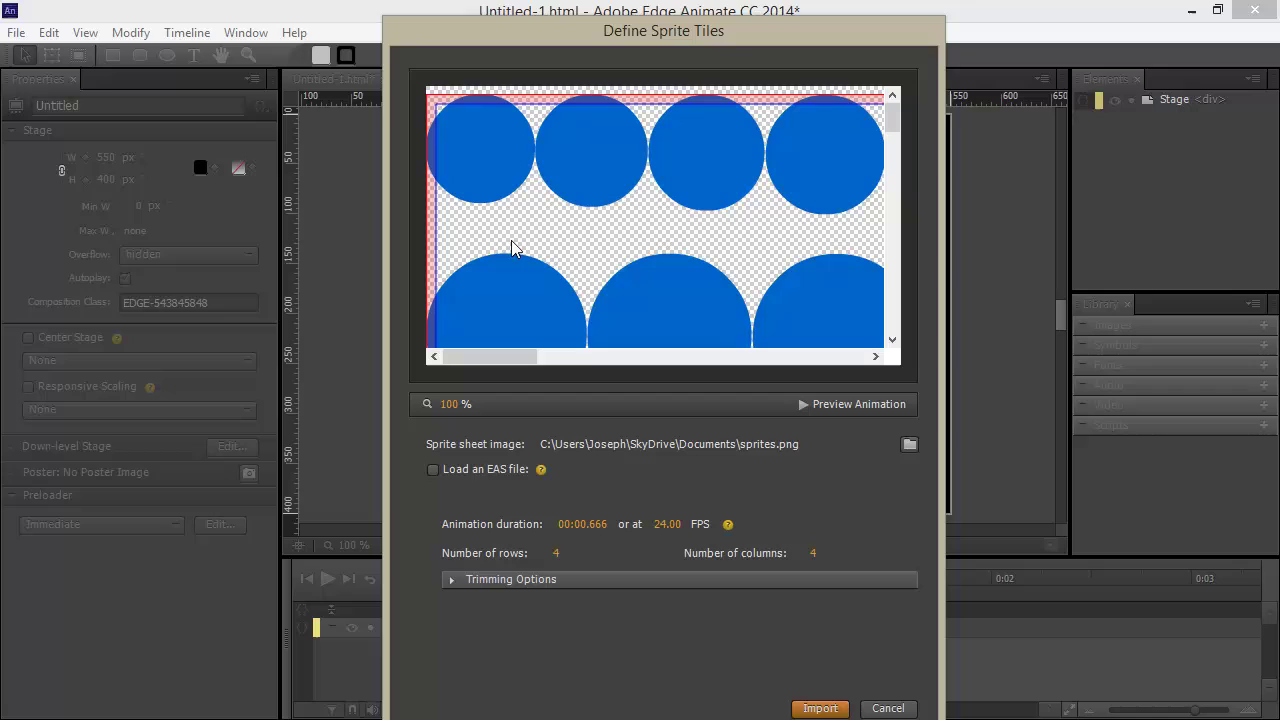
left_click(432, 469)
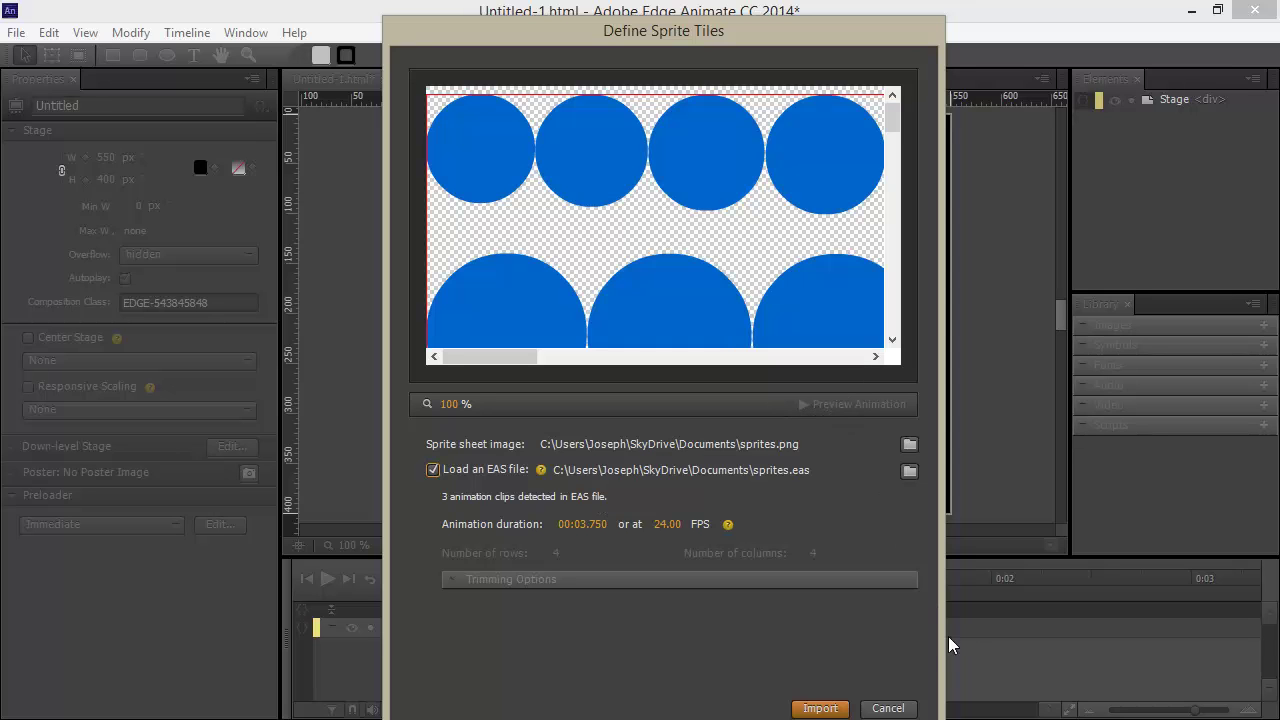
left_click(820, 708)
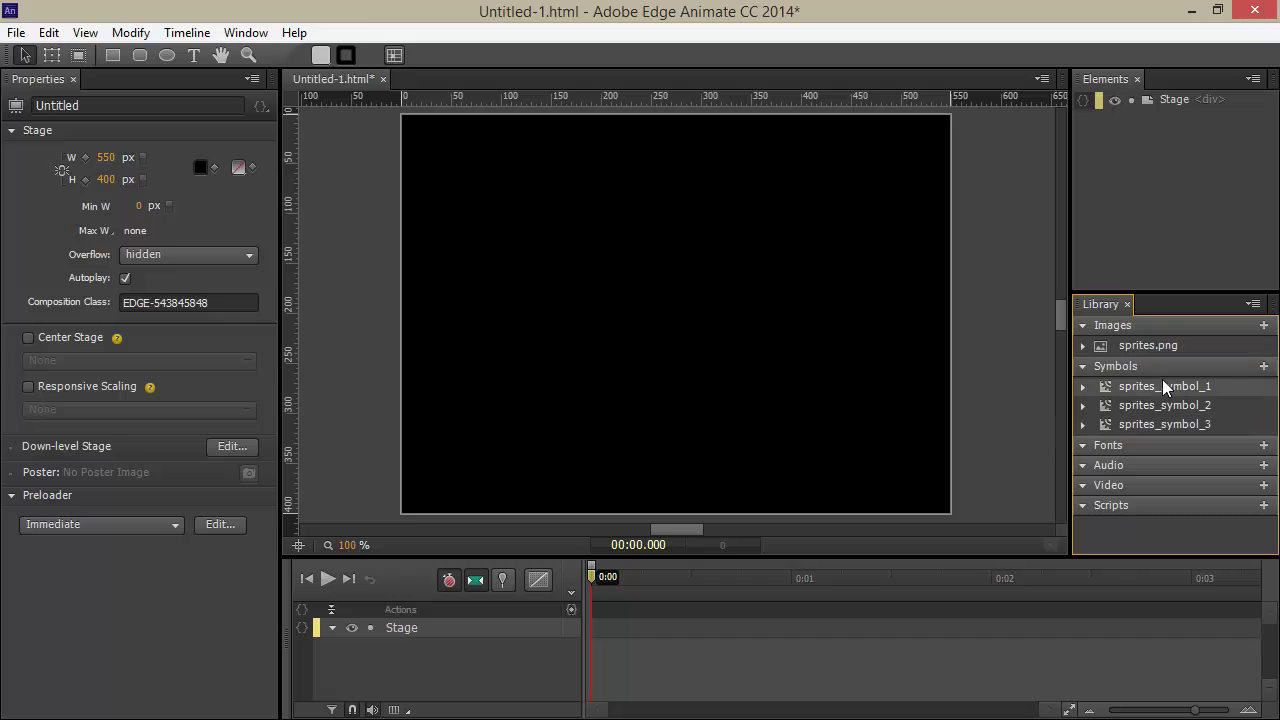
Drag sprites_symbol_1, _2 and _3 onto the stage and cluster the blue, green and red balls.
left_click_drag(1168, 393, 690, 337)
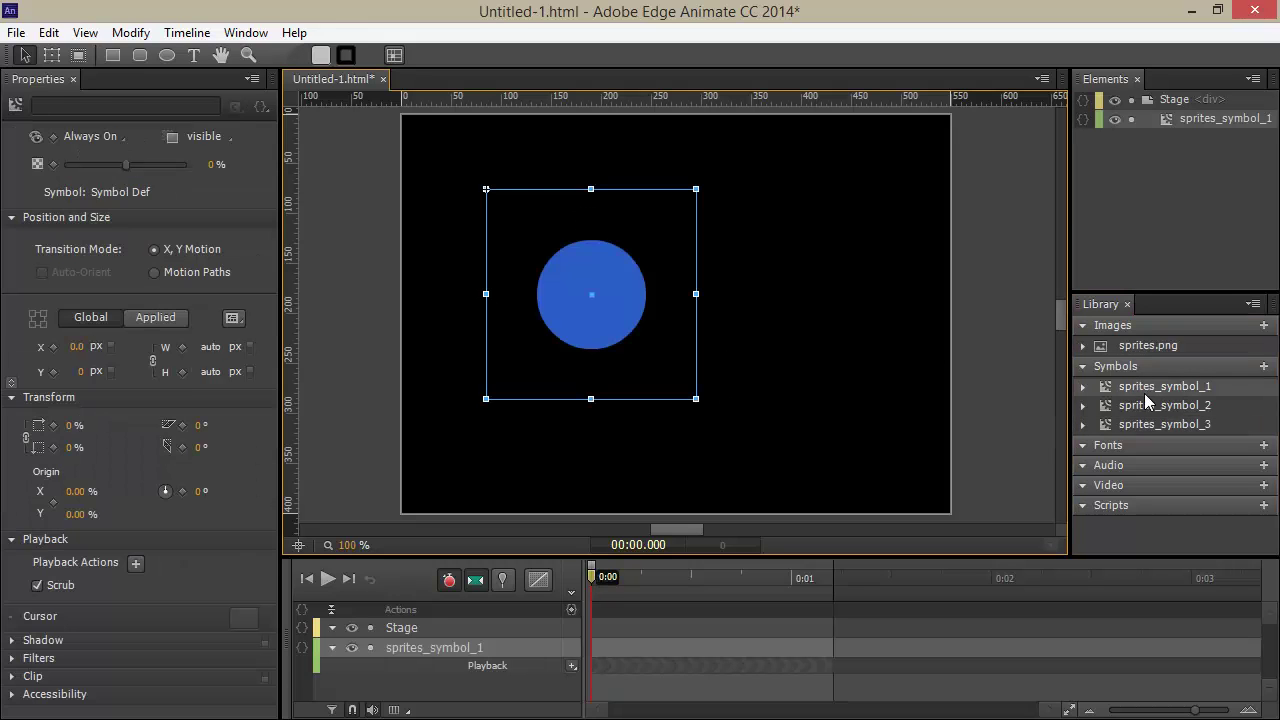
left_click_drag(1155, 410, 927, 425)
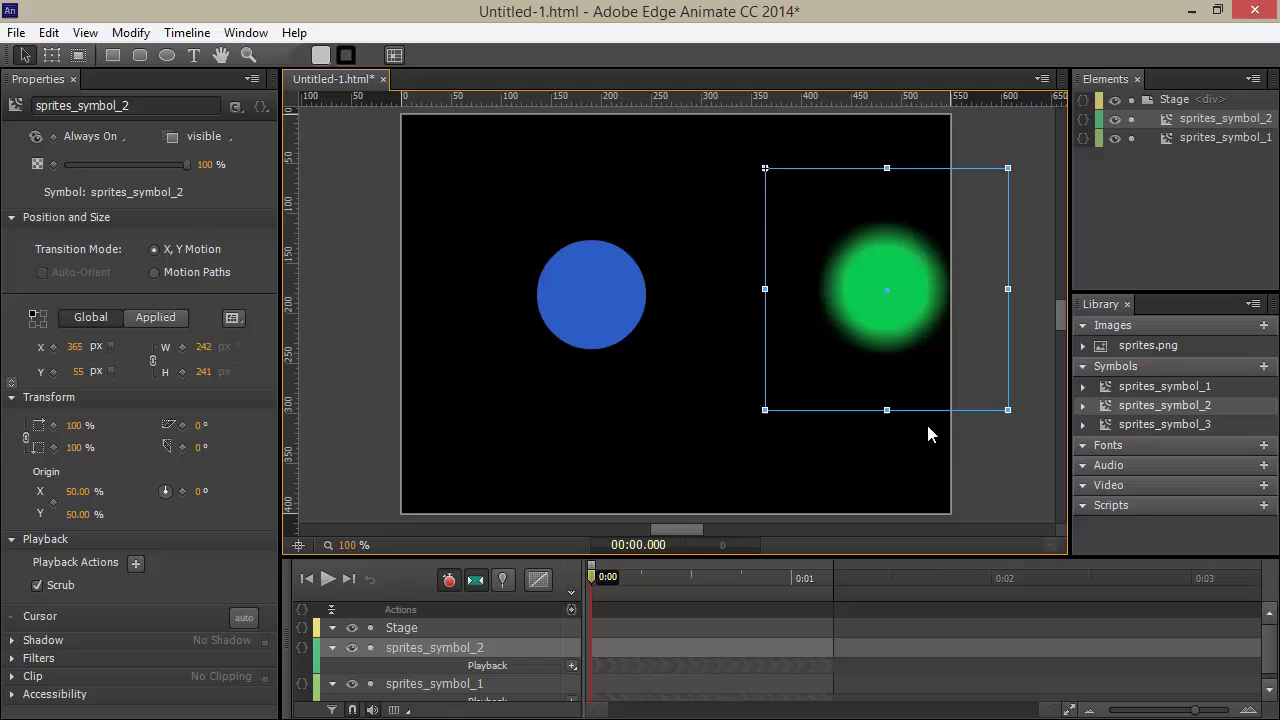
left_click_drag(1152, 425, 863, 486)
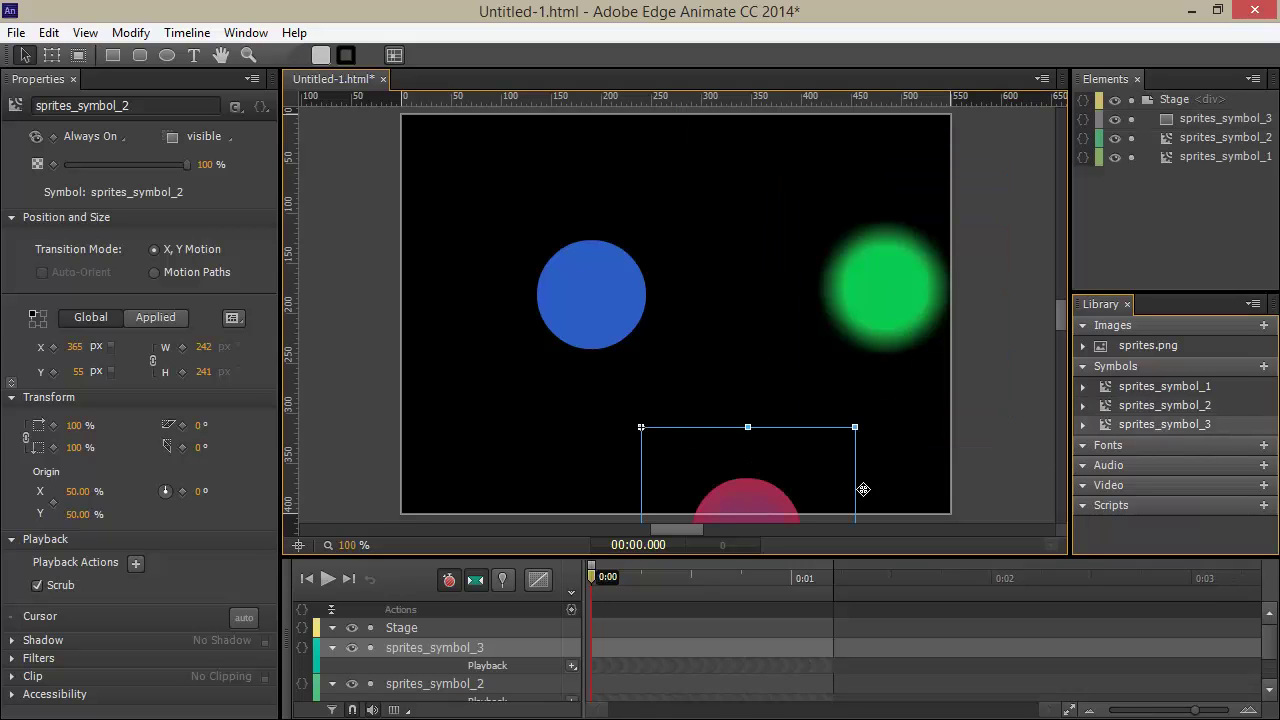
left_click_drag(749, 491, 720, 384)
left_click_drag(889, 296, 760, 259)
left_click_drag(639, 368, 603, 368)
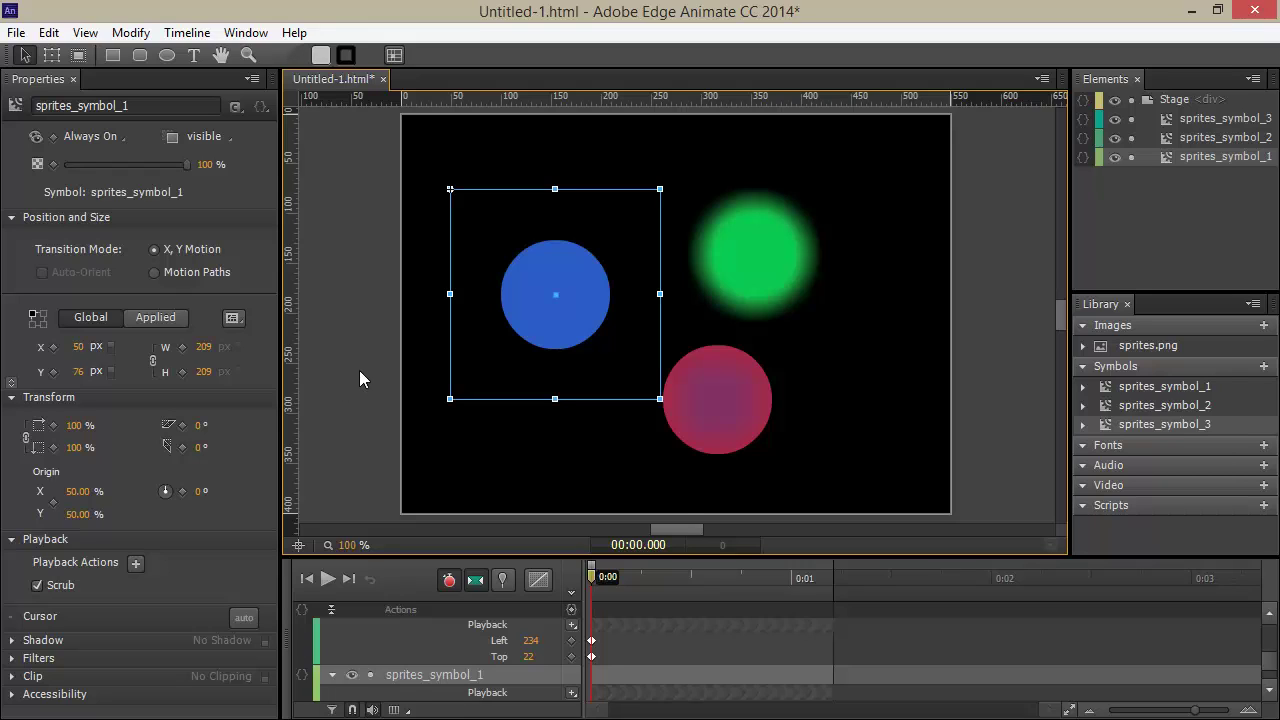
Scrub the timeline to 1.4 s, step through sprites_symbol_1's frames, then return to Stage.
left_click(377, 397)
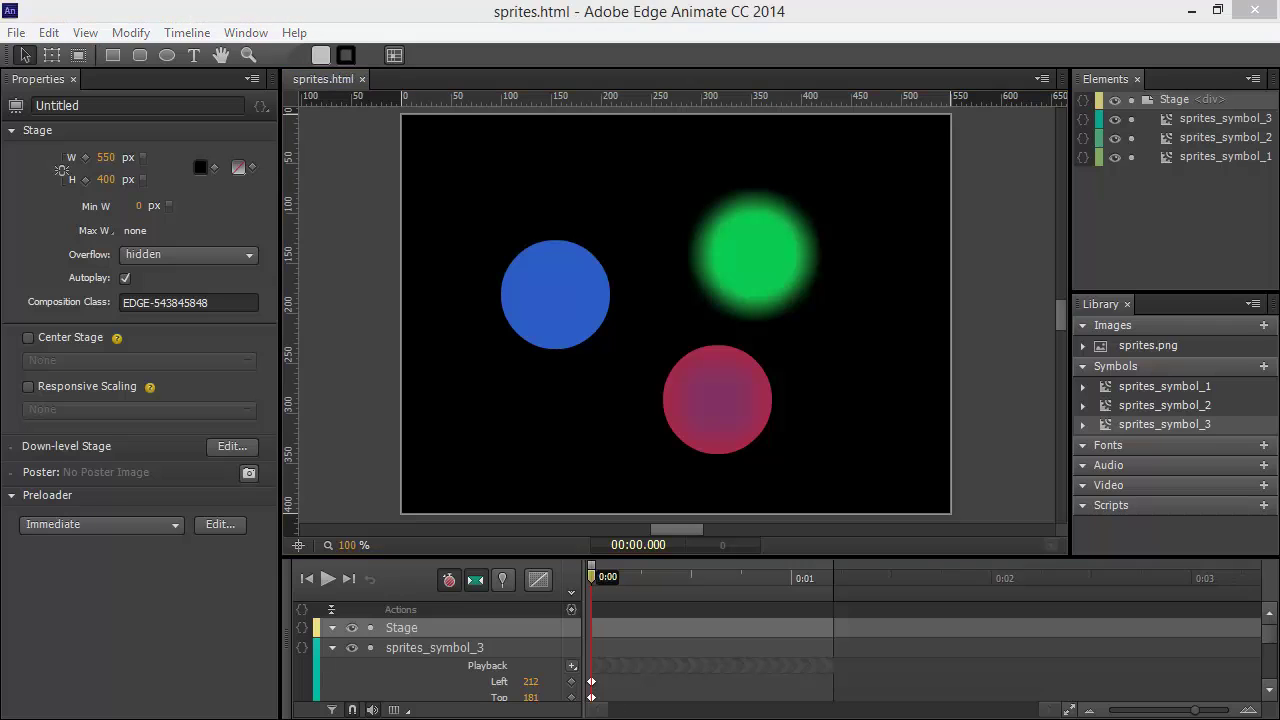
left_click_drag(595, 587, 550, 597)
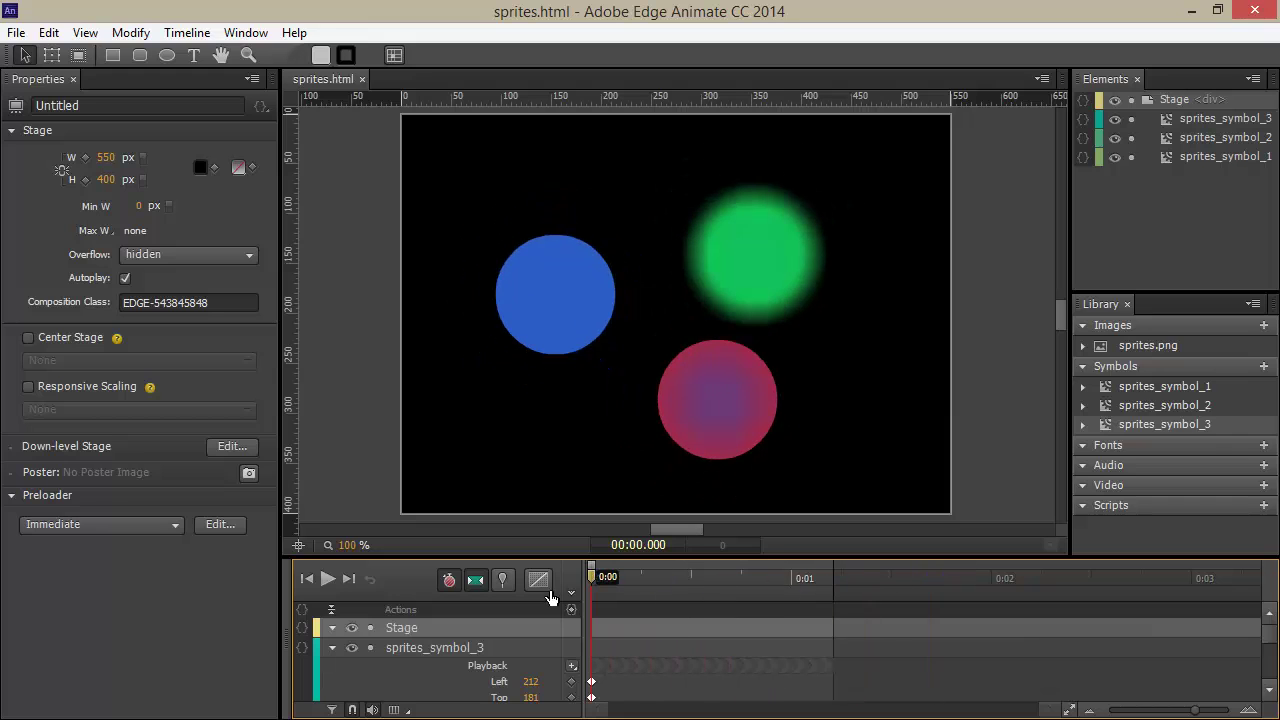
double_click(565, 310)
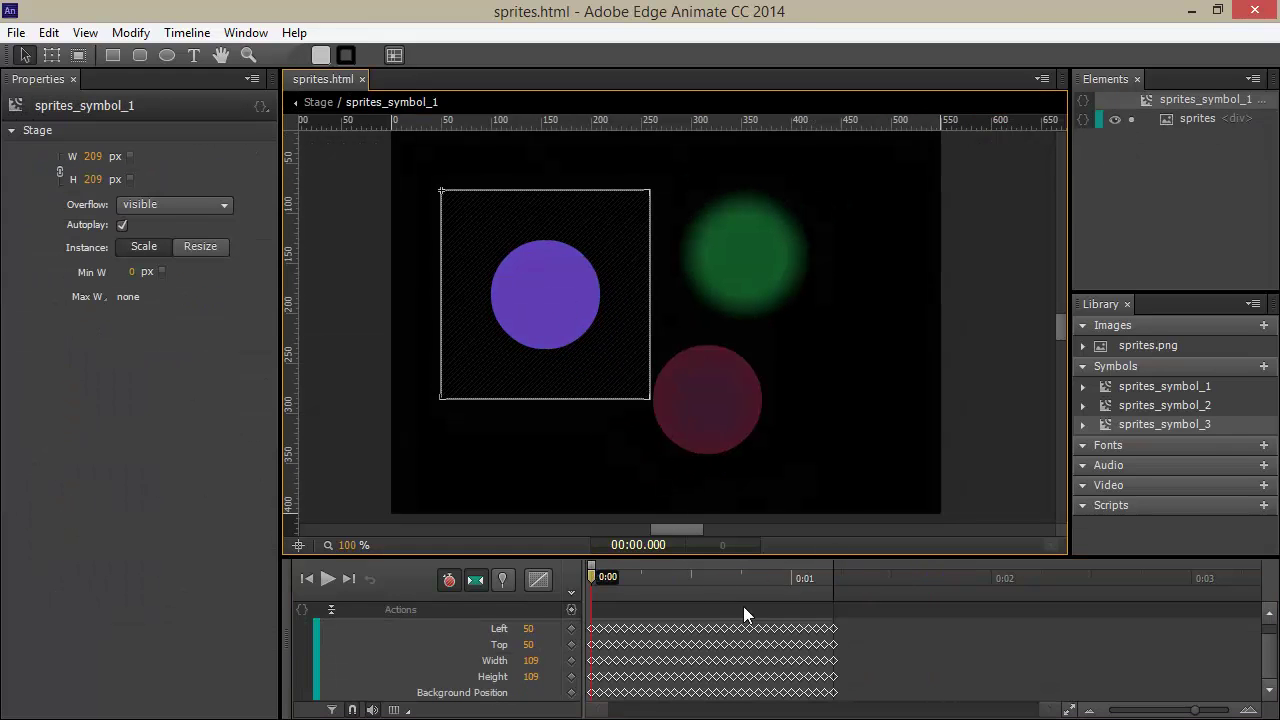
mouse_move(604, 580)
left_mouse_down()
mouse_move(823, 580)
mouse_move(686, 597)
mouse_move(676, 590)
mouse_move(855, 581)
mouse_move(607, 585)
left_mouse_up()
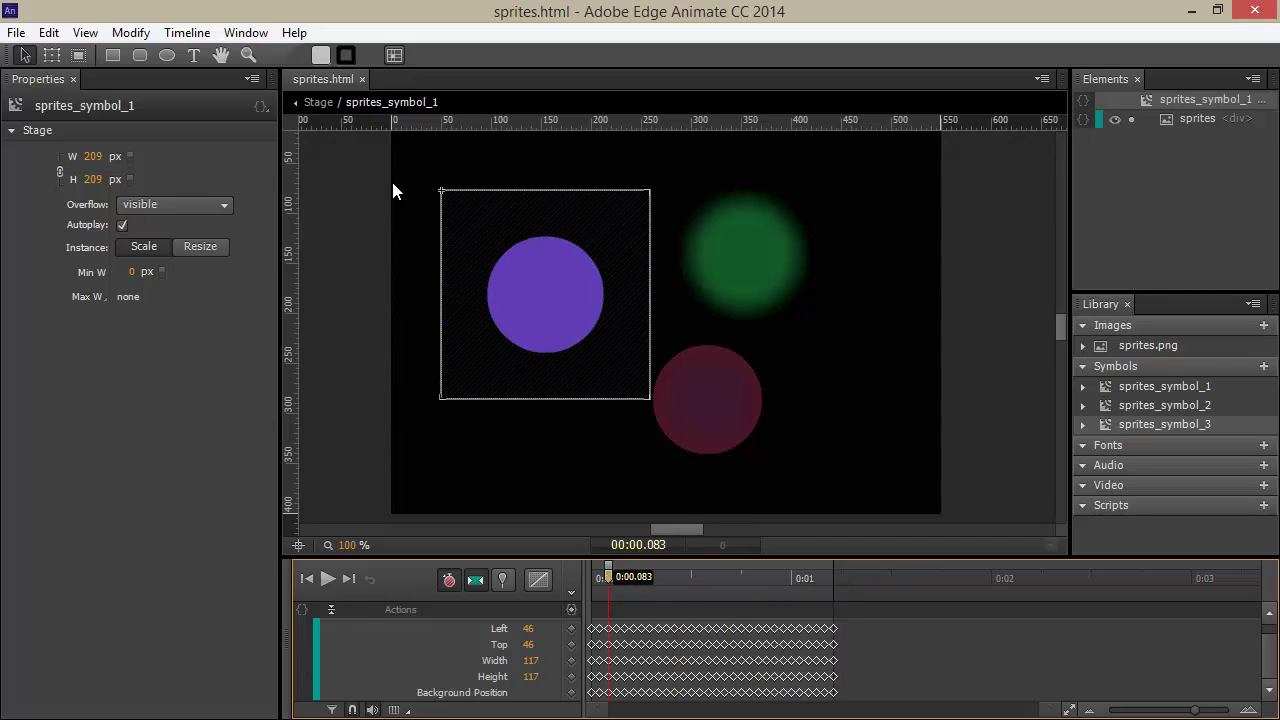
left_click(319, 104)
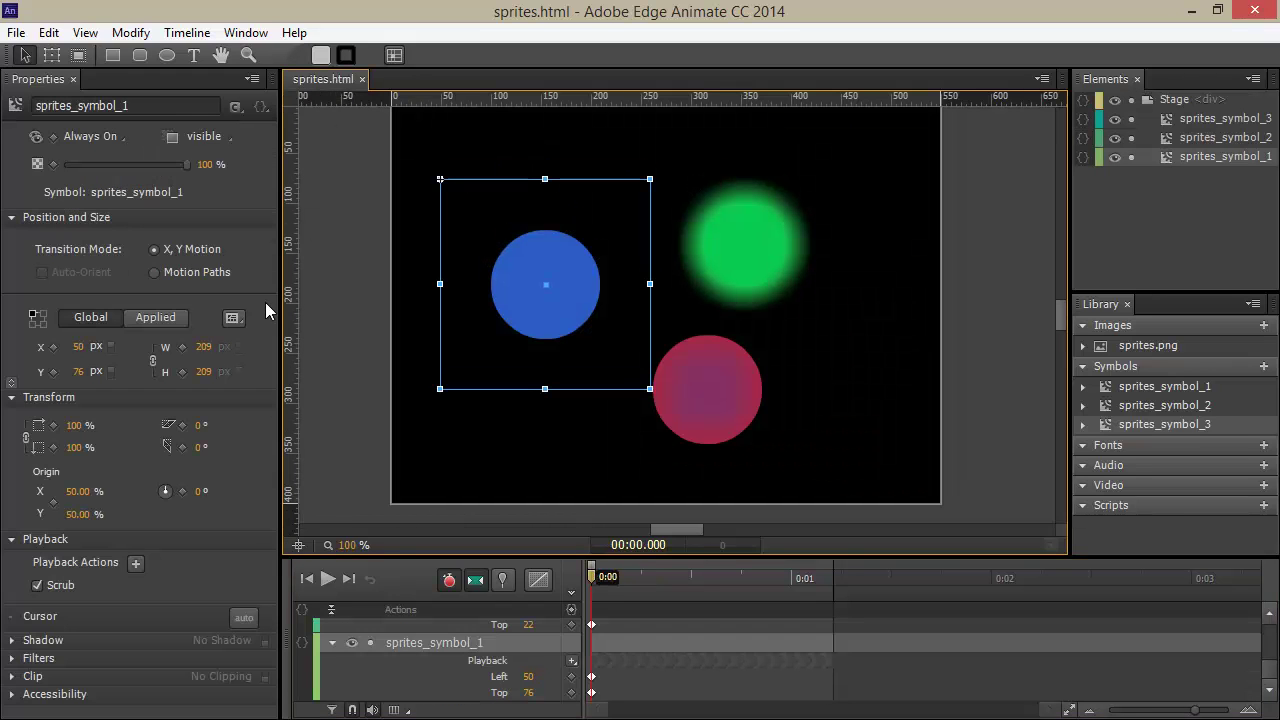
key("ctrl+Return")
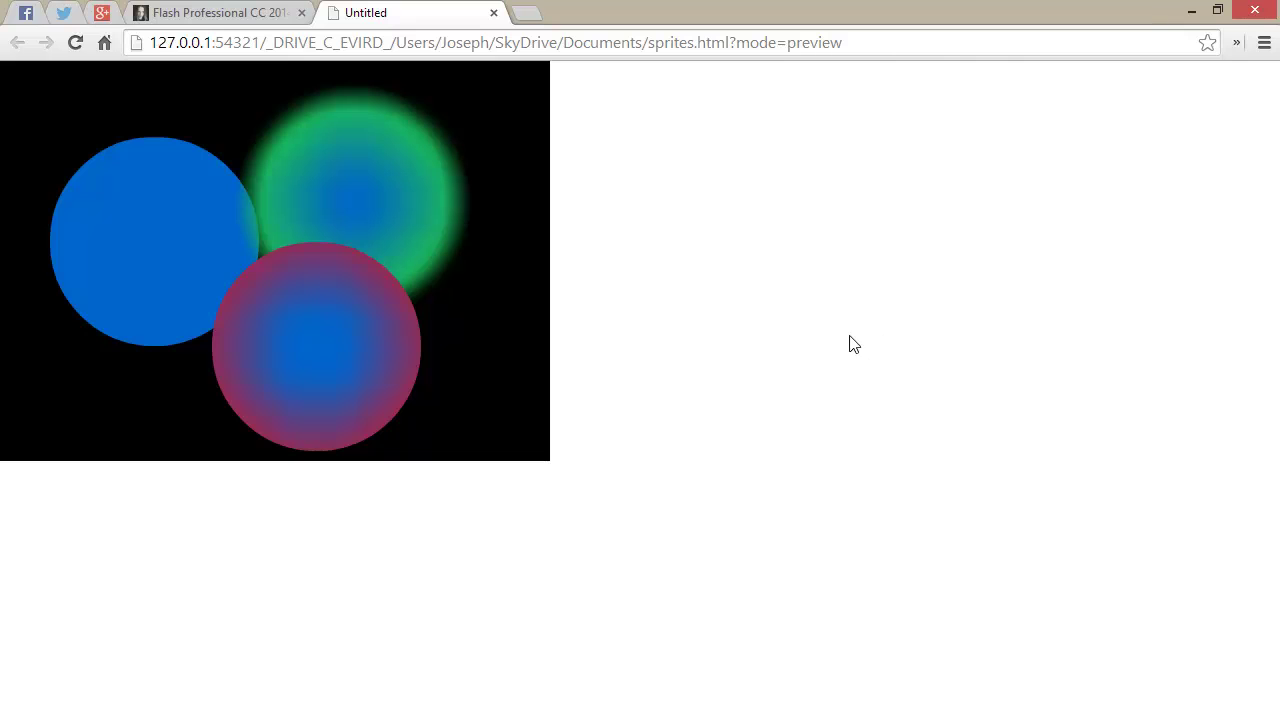
left_click(76, 44)
left_click(1191, 11)
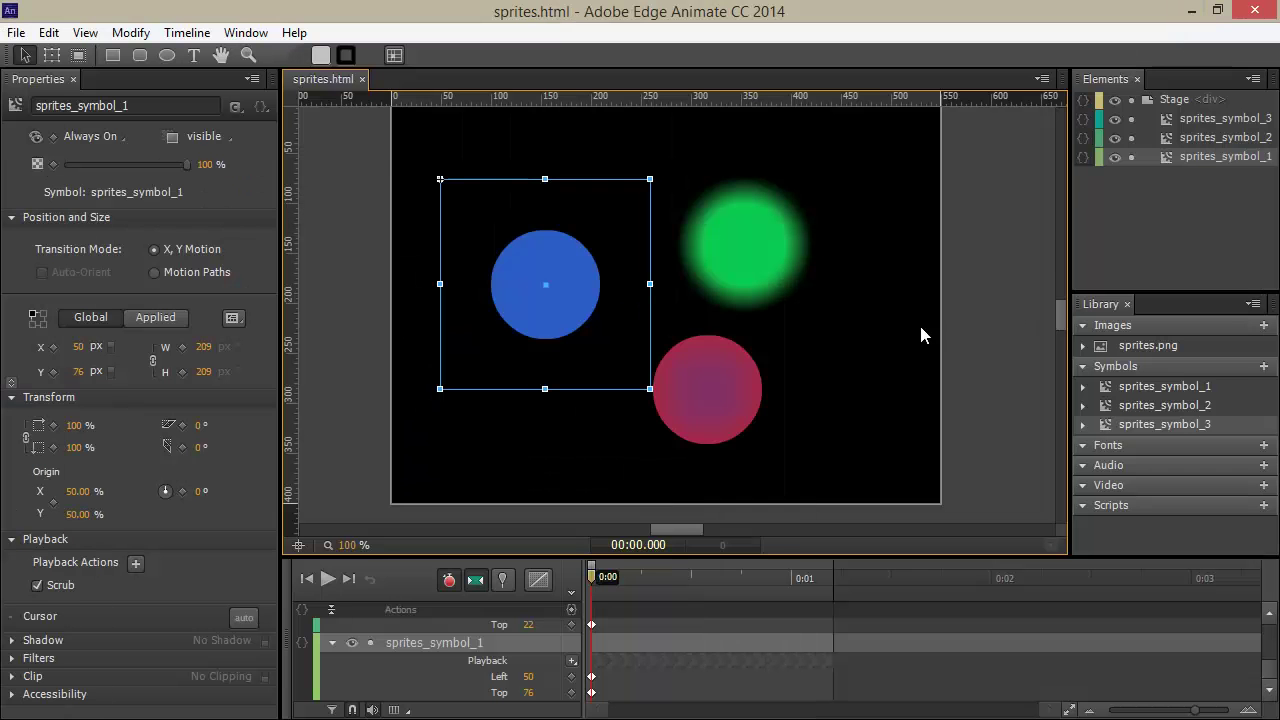